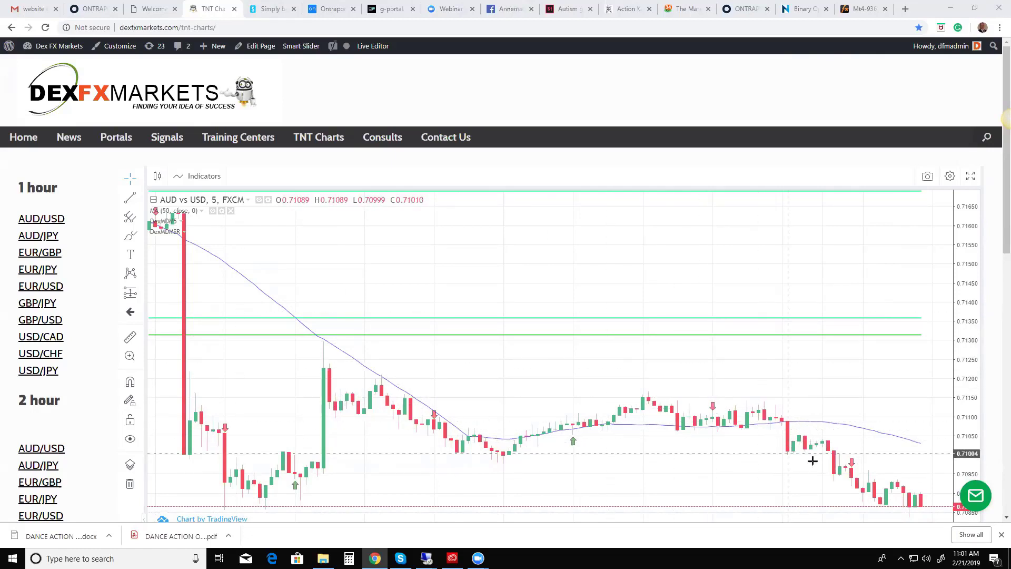
Open the 1-hour AUD/JPY chart and bring the whole chart into view
click(51, 233)
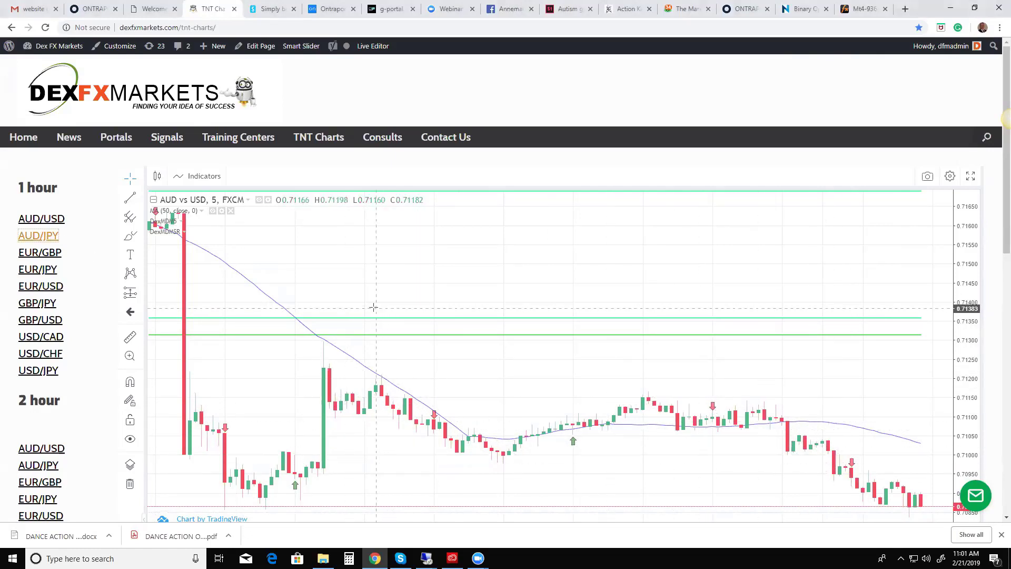
scroll(85, 253, down, 1)
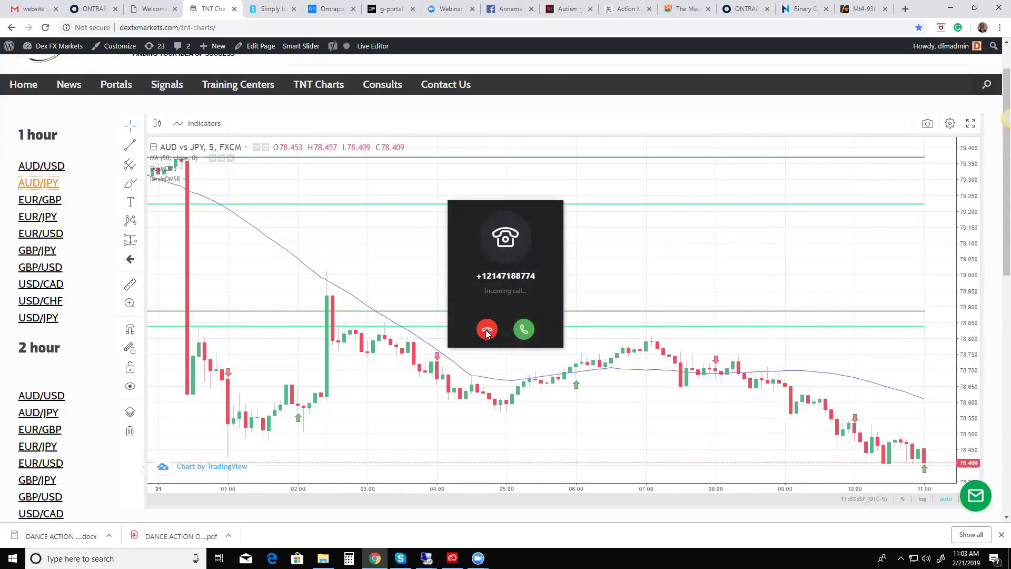
Decline the incoming call and quit Skype
click(487, 331)
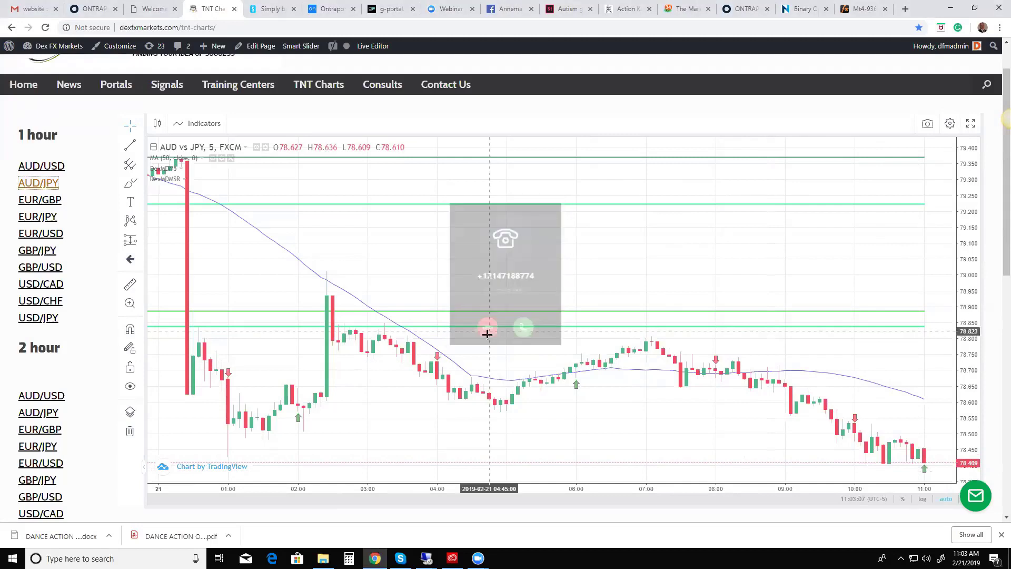
right_click(400, 557)
click(380, 534)
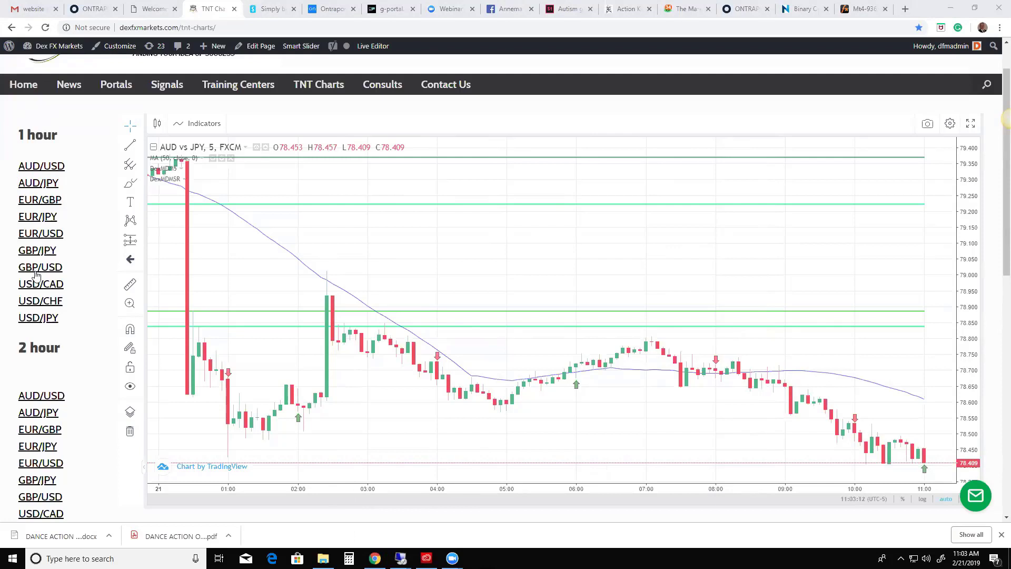
Review the 1-hour charts for EUR/GBP, EUR/JPY, EUR/USD, GBP/JPY and GBP/USD
click(55, 204)
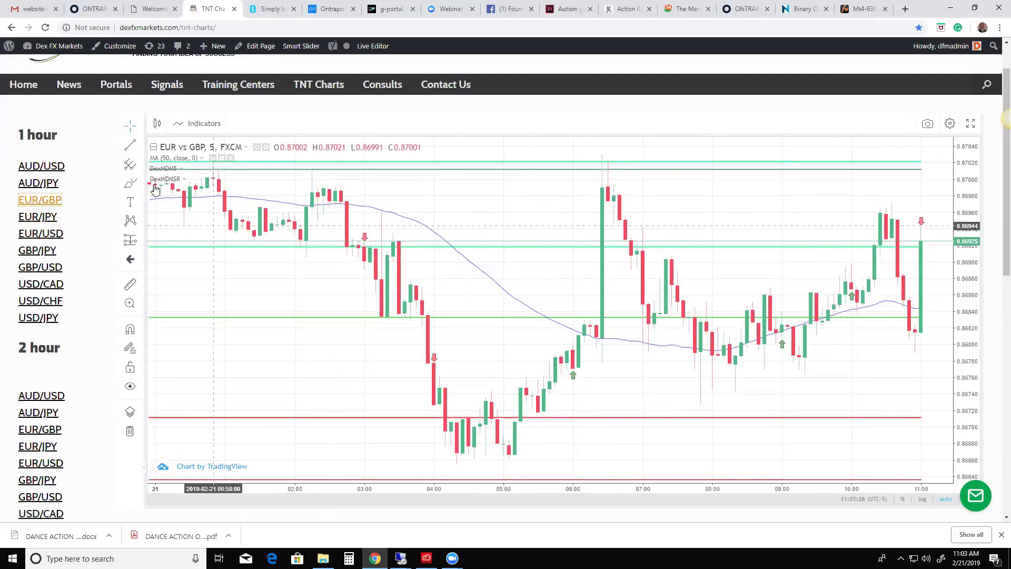
click(56, 217)
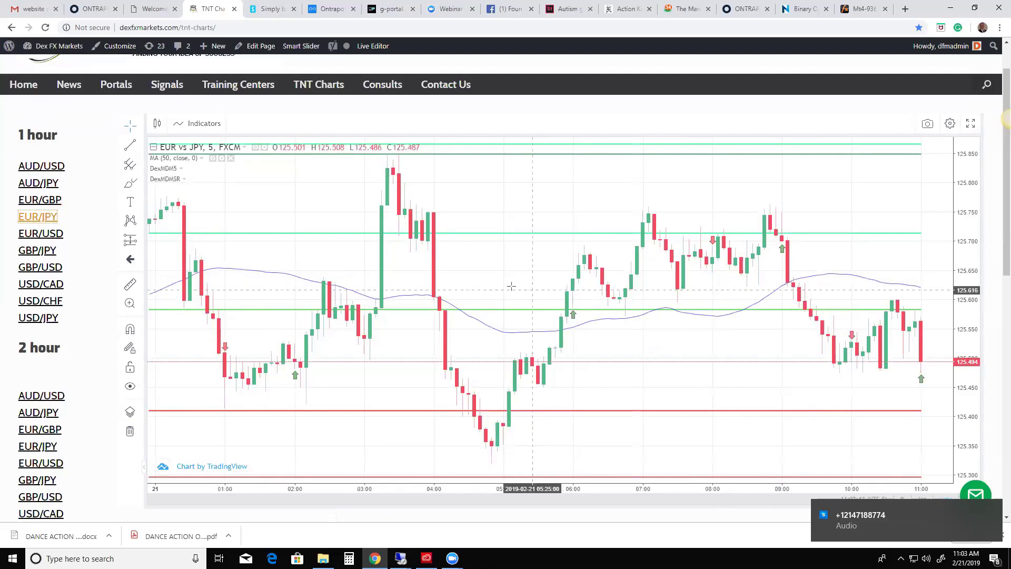
click(31, 232)
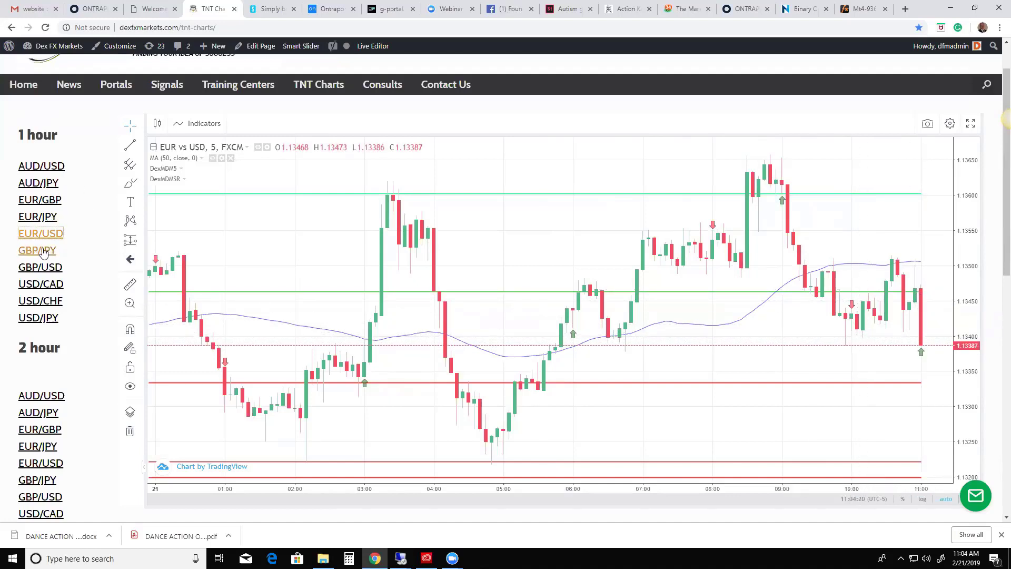
click(44, 252)
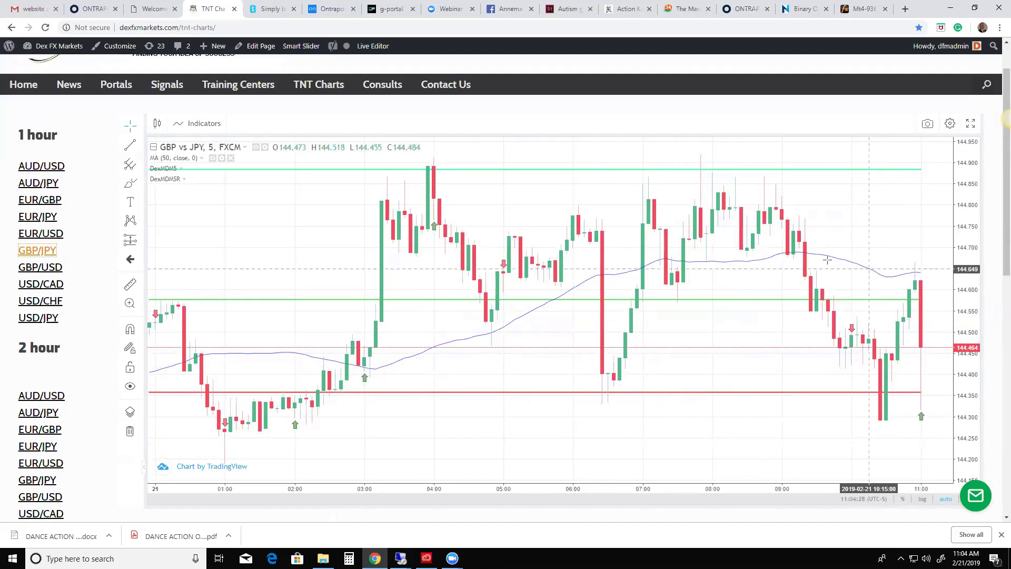
click(32, 268)
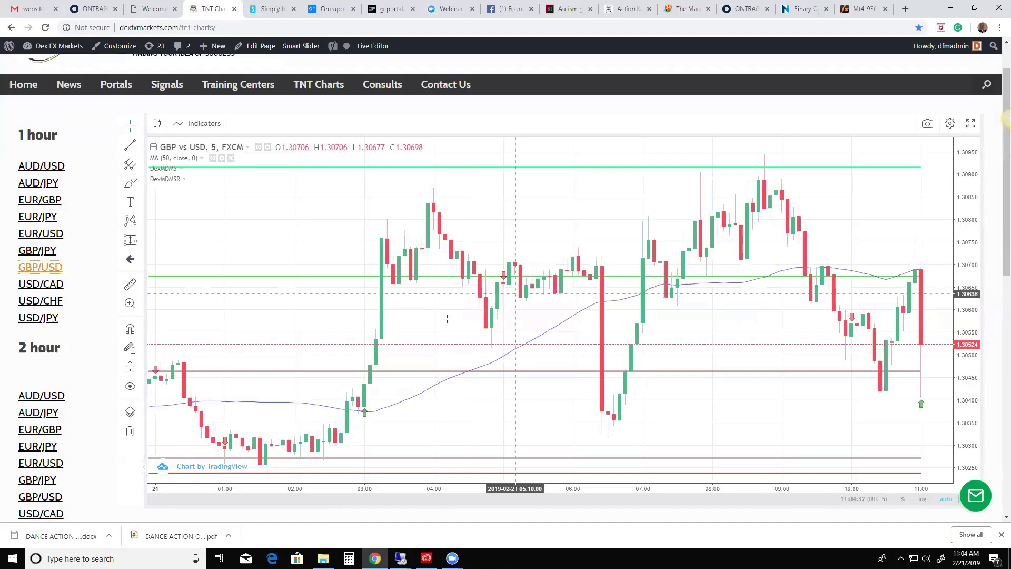
Open the 1-hour USD/CAD chart and examine its earlier price history
click(59, 287)
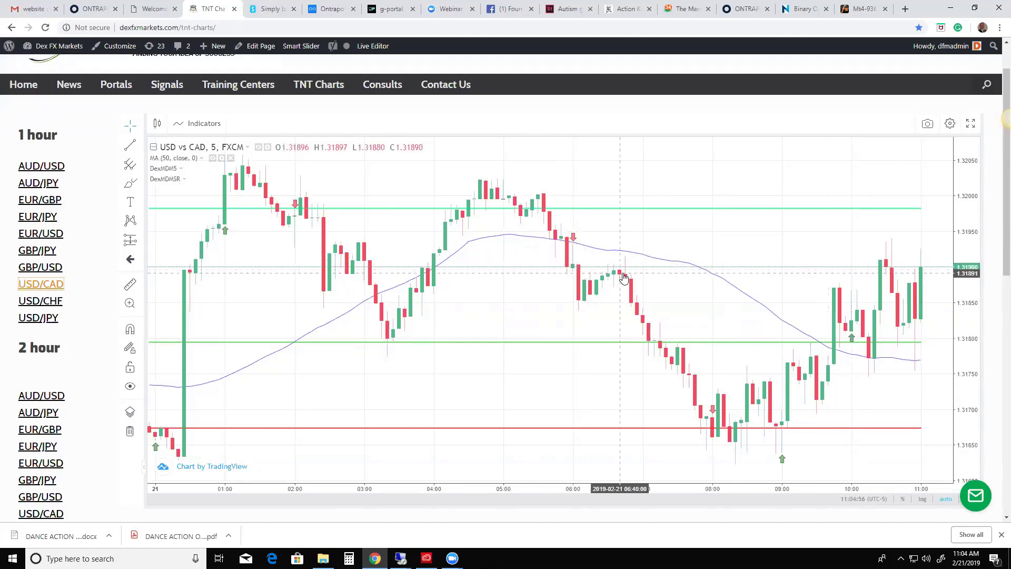
scroll(478, 334, down, 5)
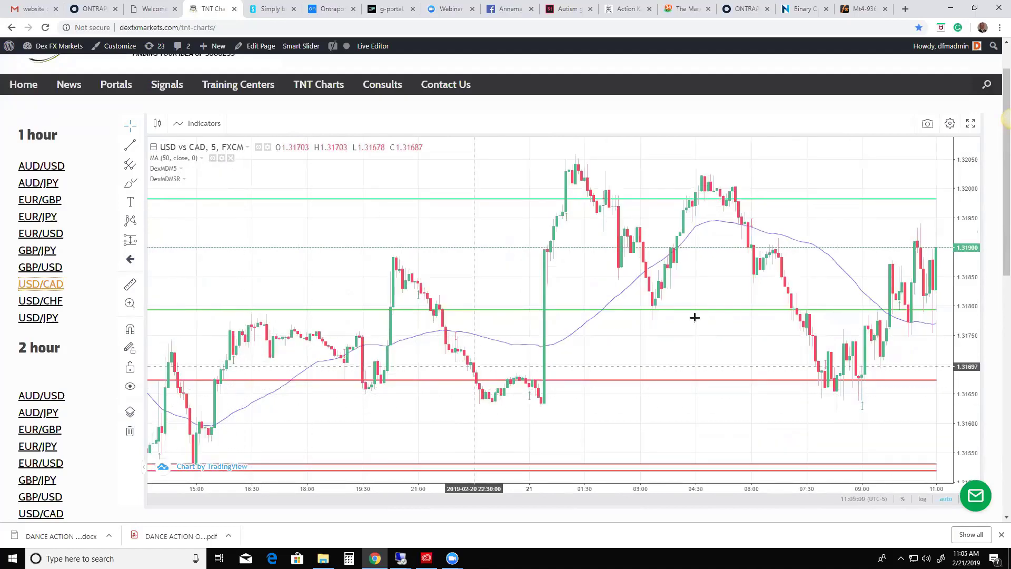
scroll(694, 315, up, 3)
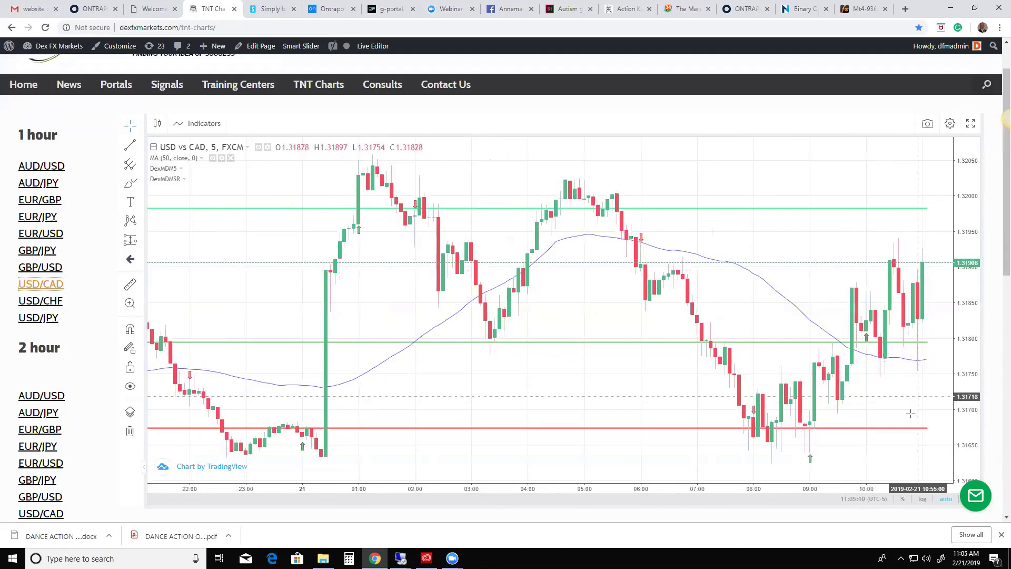
Review the 1-hour USD/CHF and USD/JPY charts for their latest signals
click(46, 303)
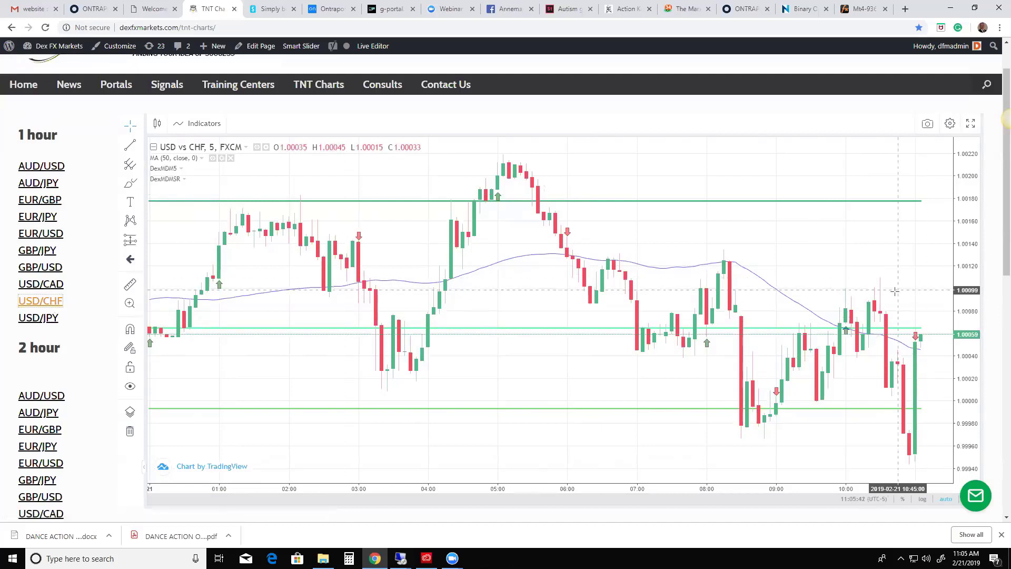
click(20, 320)
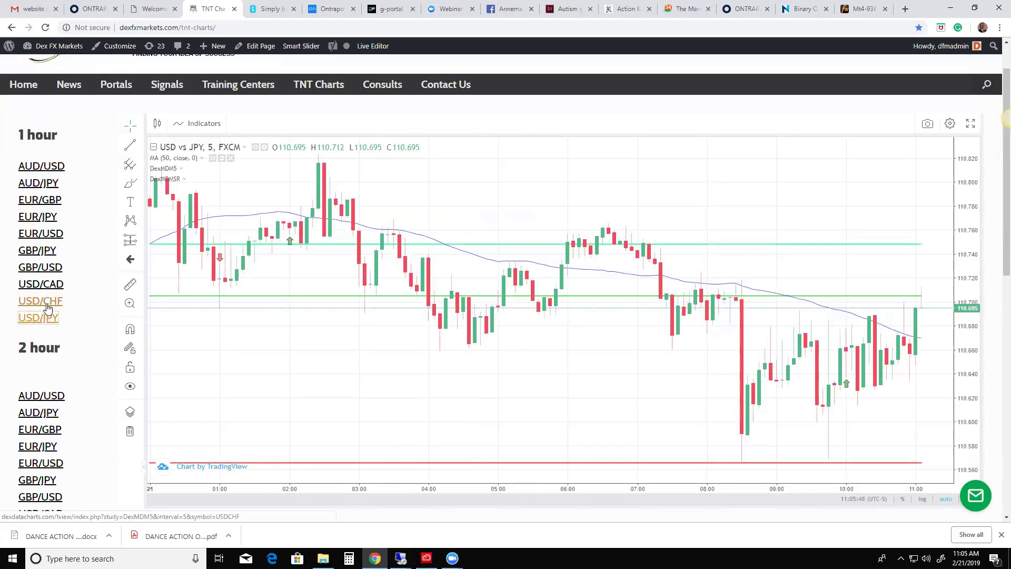
scroll(100, 379, down, 2)
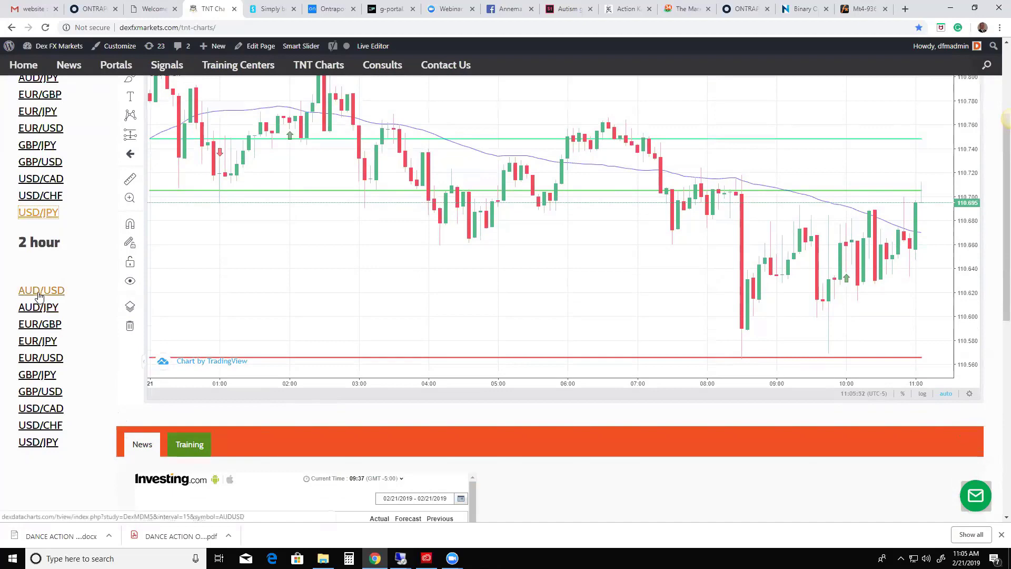
scroll(106, 316, up, 2)
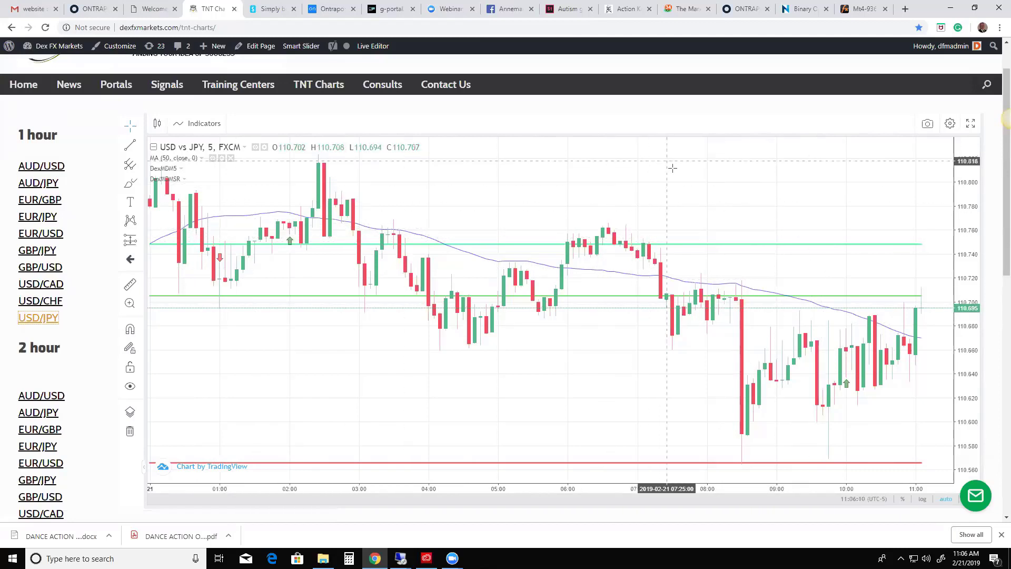
Open the 2-hour AUD/USD chart and examine its recent signals and price levels
click(53, 395)
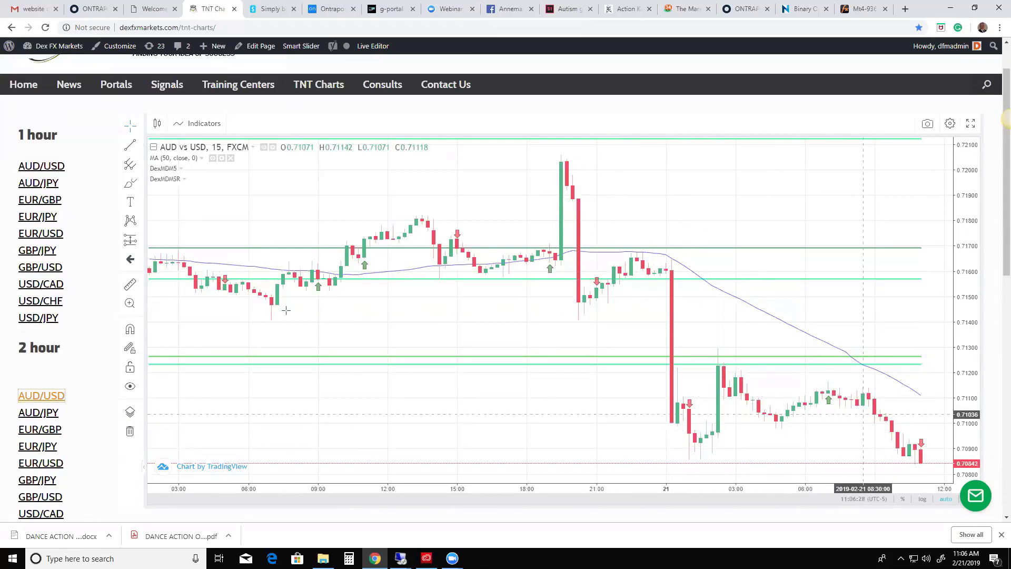
scroll(174, 242, down, 1)
scroll(106, 334, down, 1)
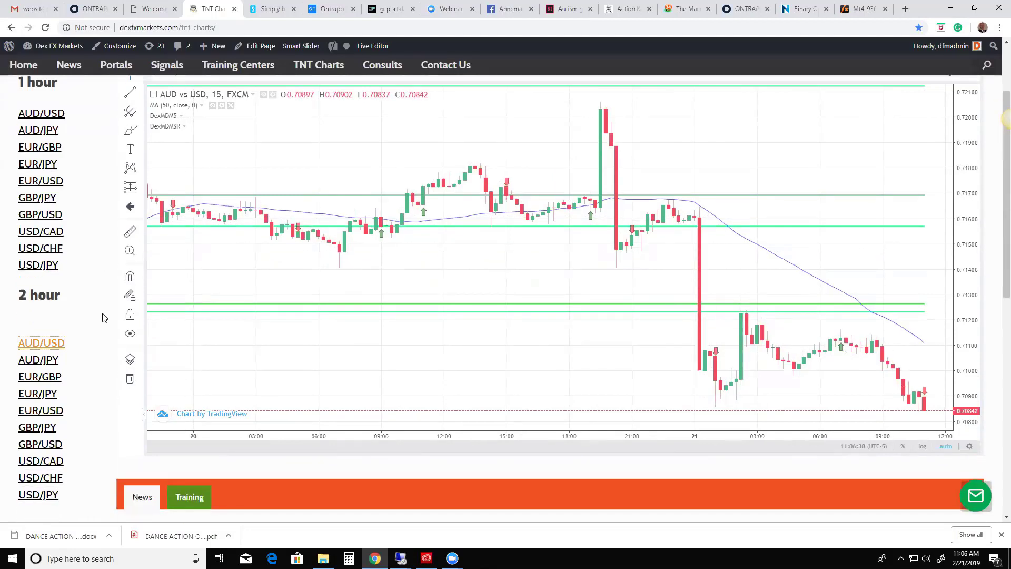
scroll(106, 316, up, 1)
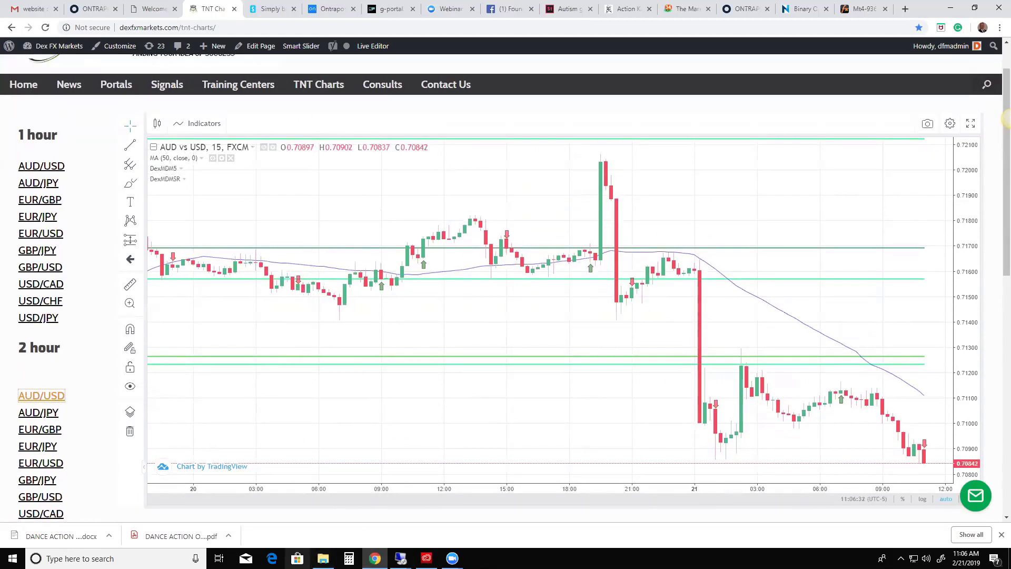
Switch to the TradersWay demo MetaTrader terminal in the 166.62.121.36 remote desktop and show its open trades
mouse_move(400, 560)
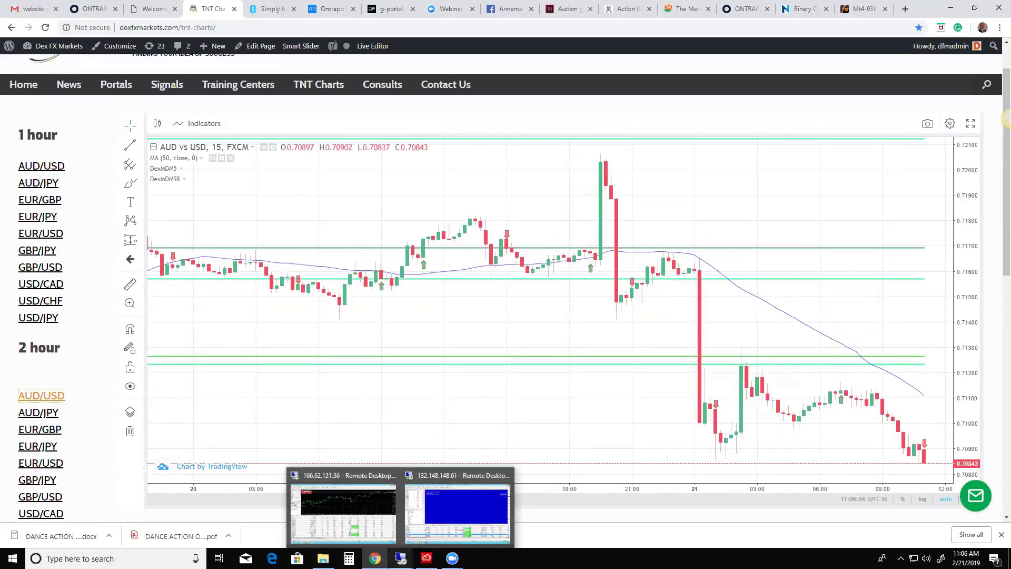
click(387, 535)
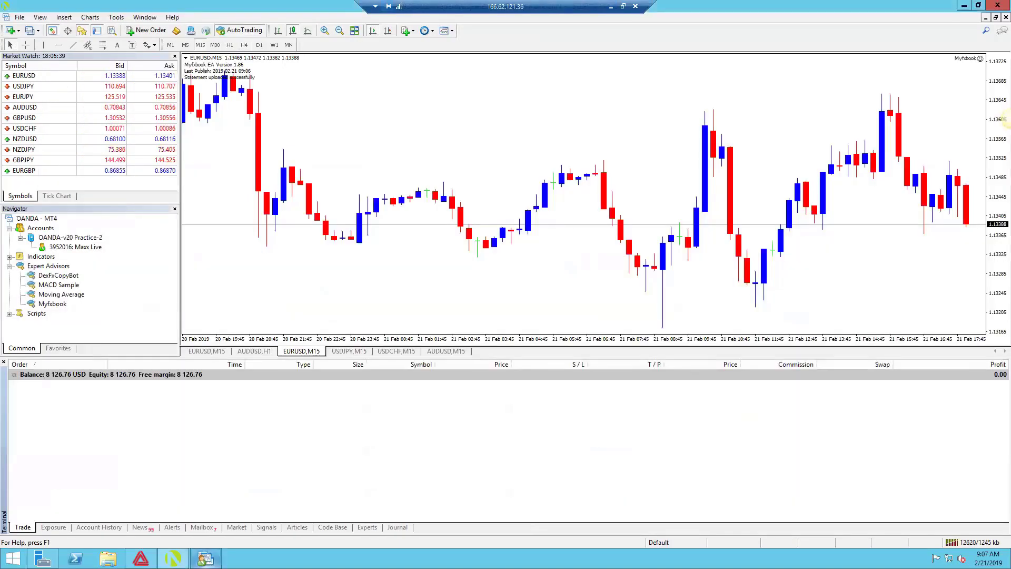
mouse_move(140, 558)
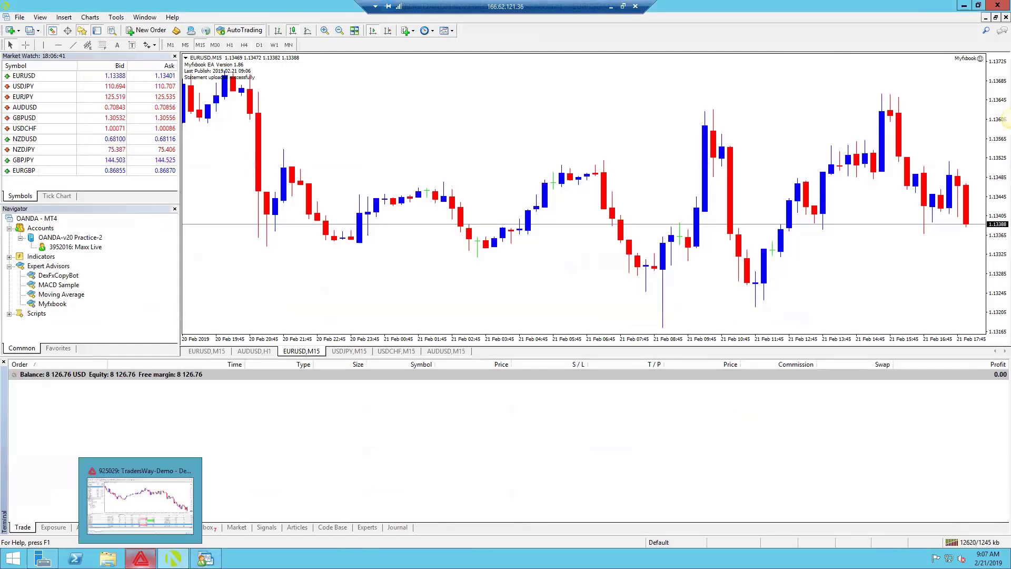
click(140, 503)
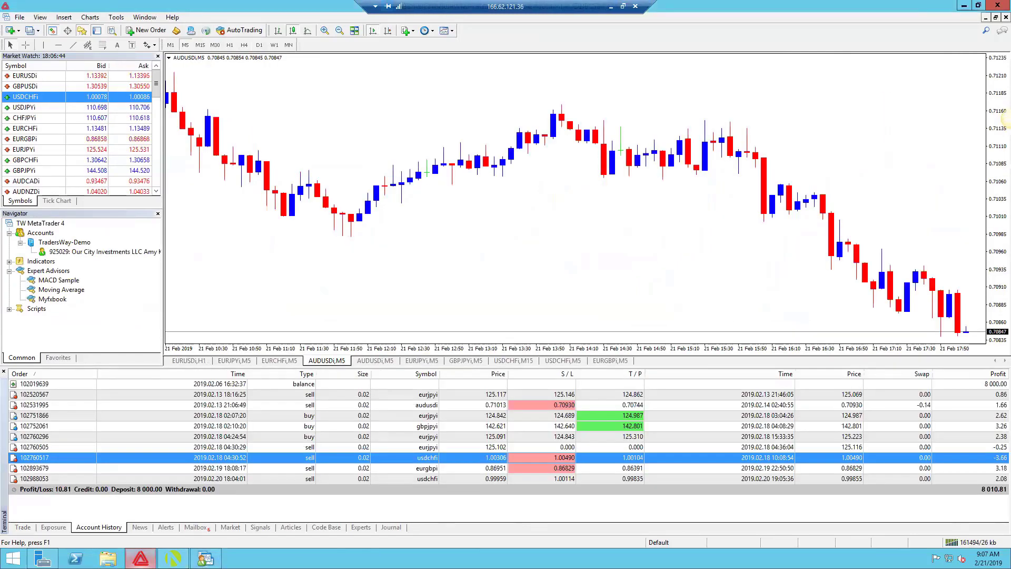
click(22, 528)
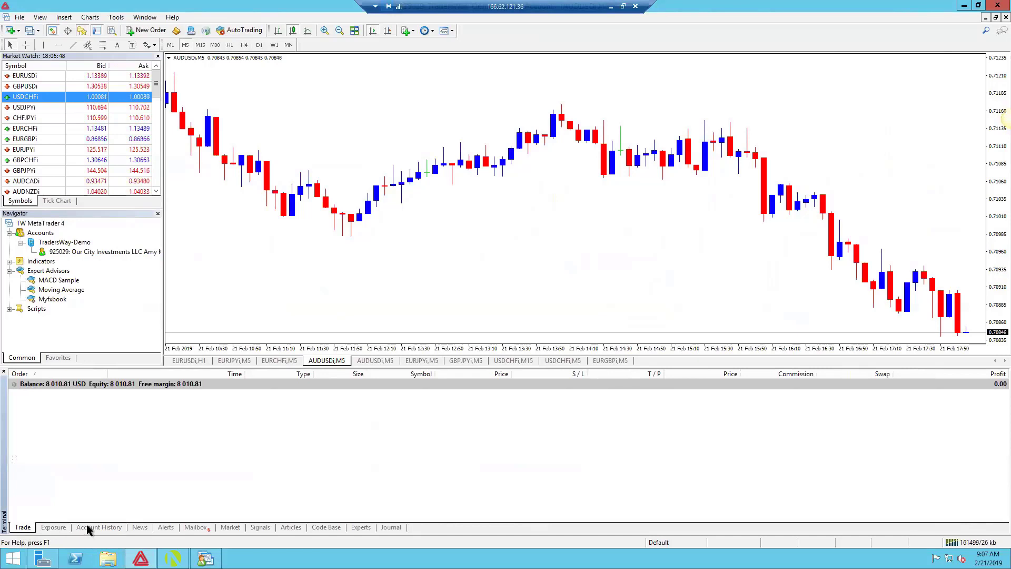
Recheck the 2-hour AUD/USD chart in the browser and return to the remote MetaTrader terminal
click(611, 6)
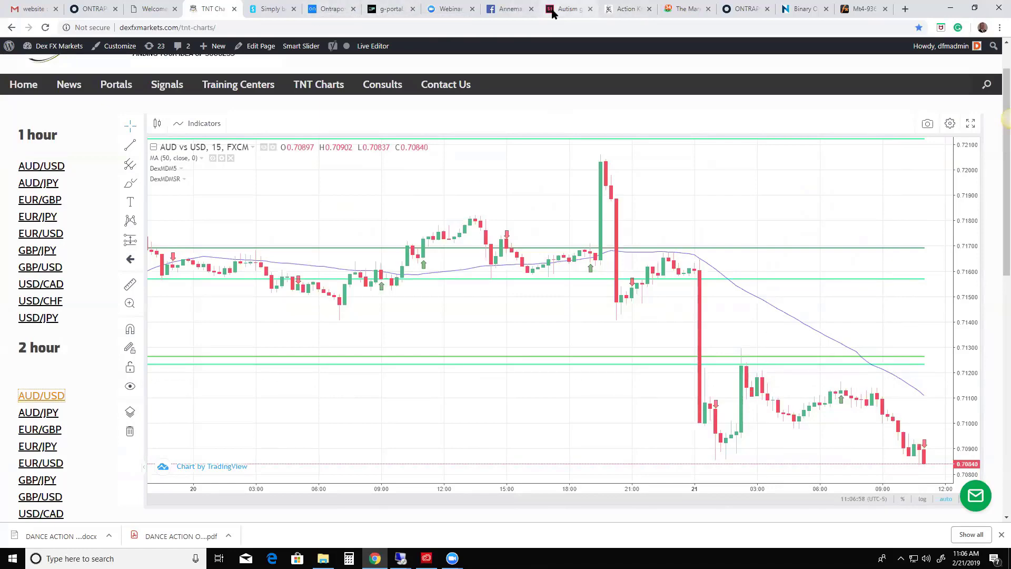
mouse_move(400, 558)
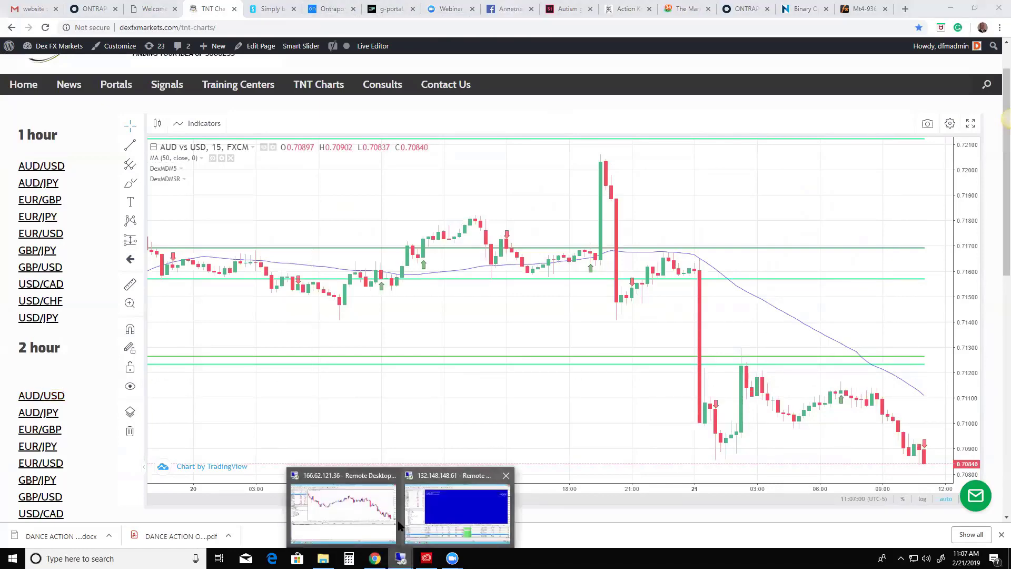
click(342, 505)
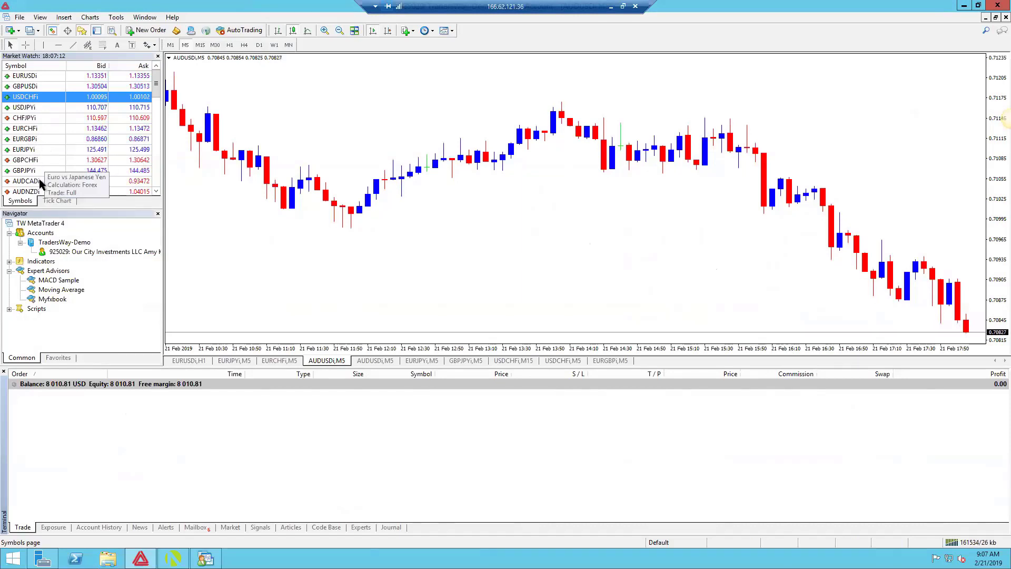
Place a 0.02-lot market sell order on AUDUSDi from the Market Watch list
scroll(118, 128, down, 2)
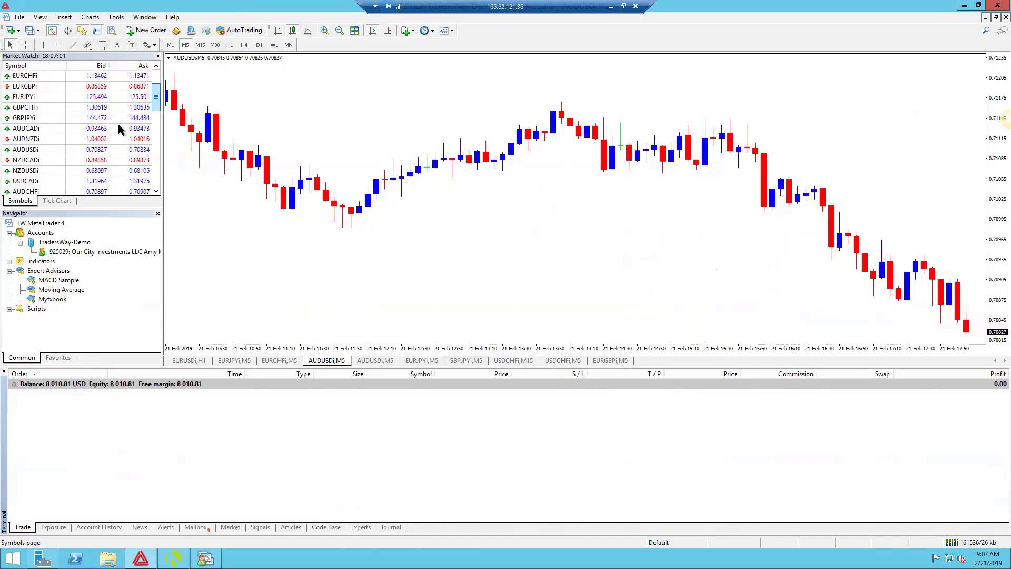
right_click(38, 151)
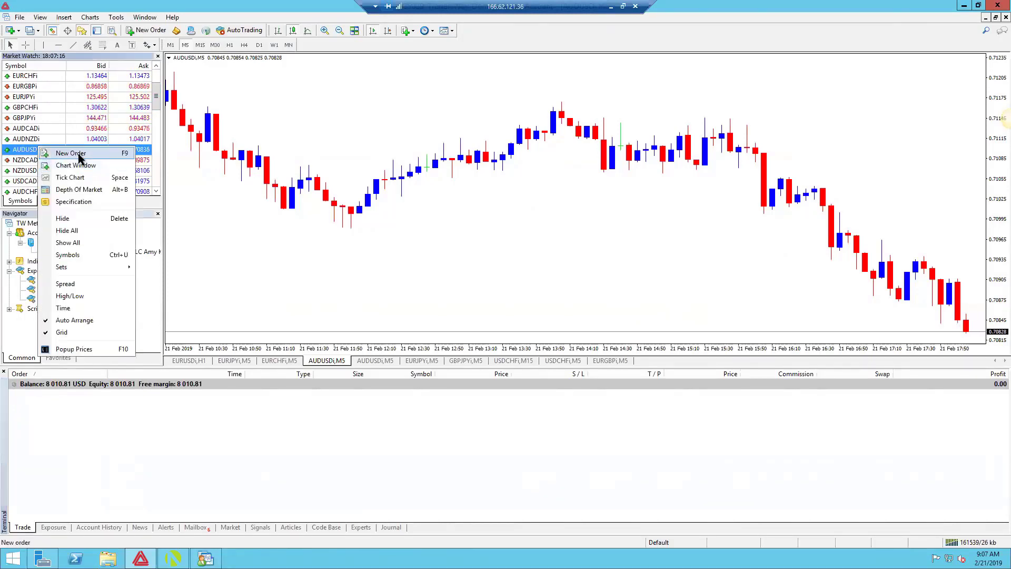
click(119, 152)
click(531, 204)
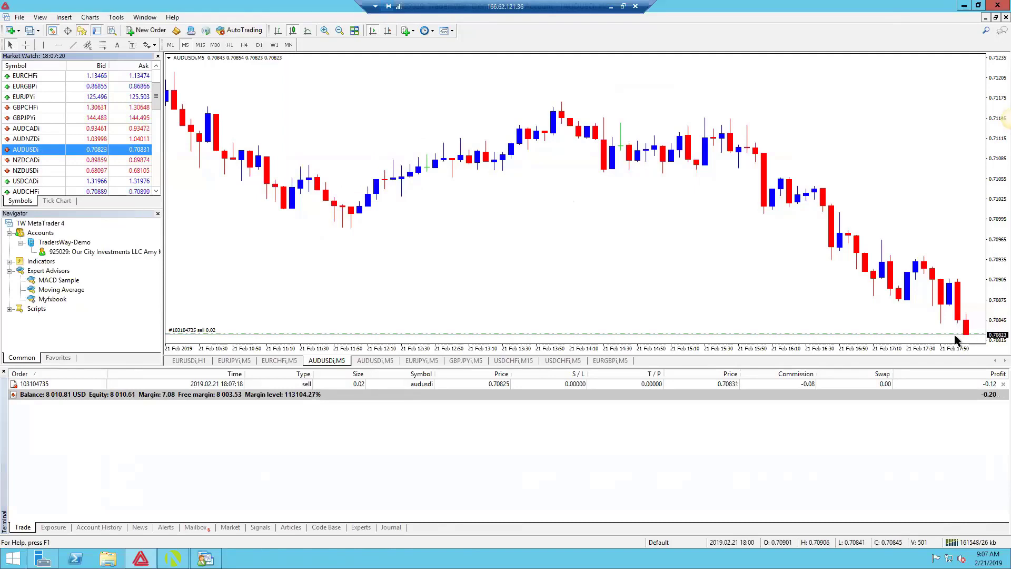
Switch the AUDUSDi chart to the M15 timeframe and set the sell order's stop loss to 0.71183
drag(957, 337, 940, 255)
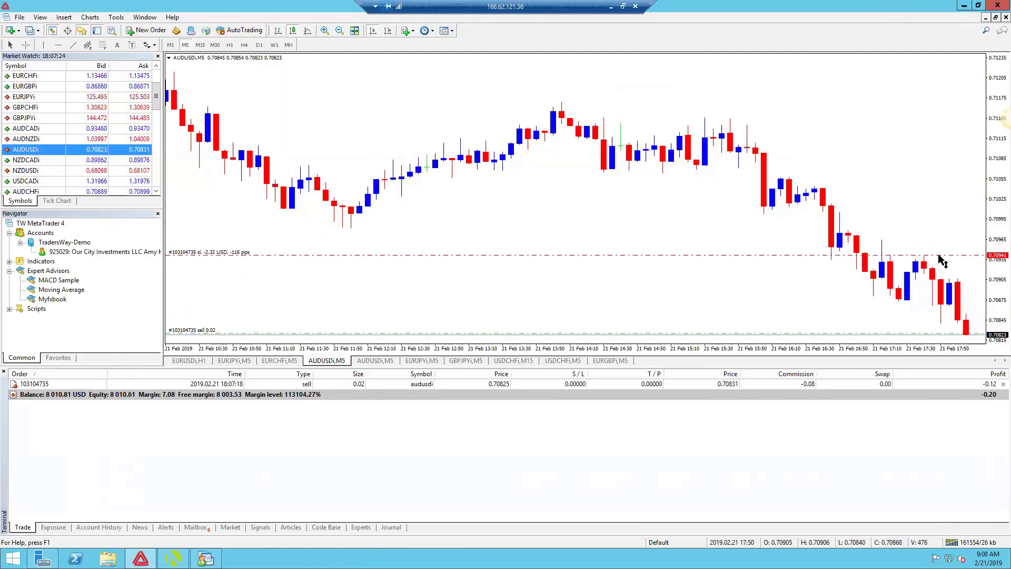
click(200, 45)
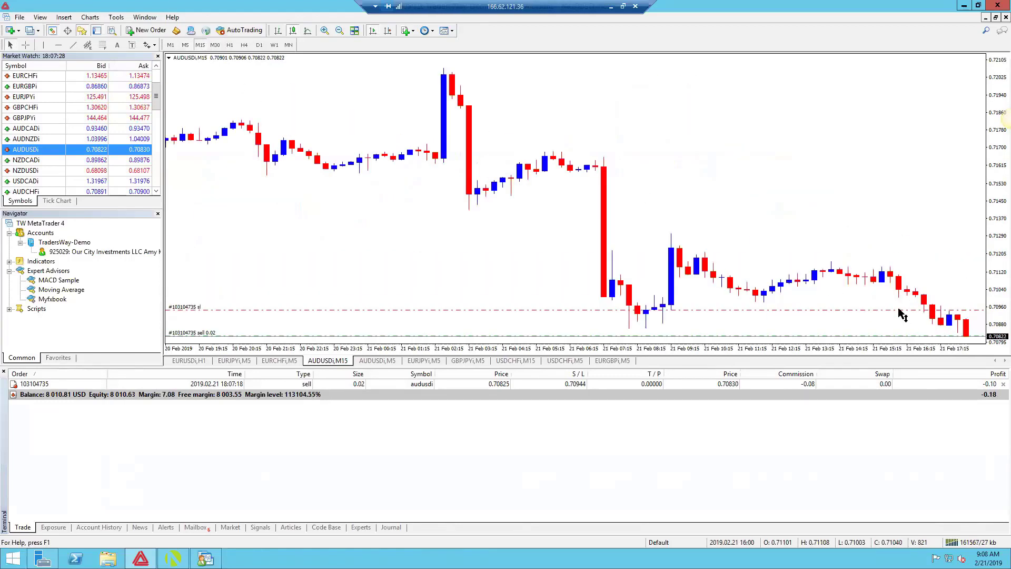
drag(899, 310, 887, 258)
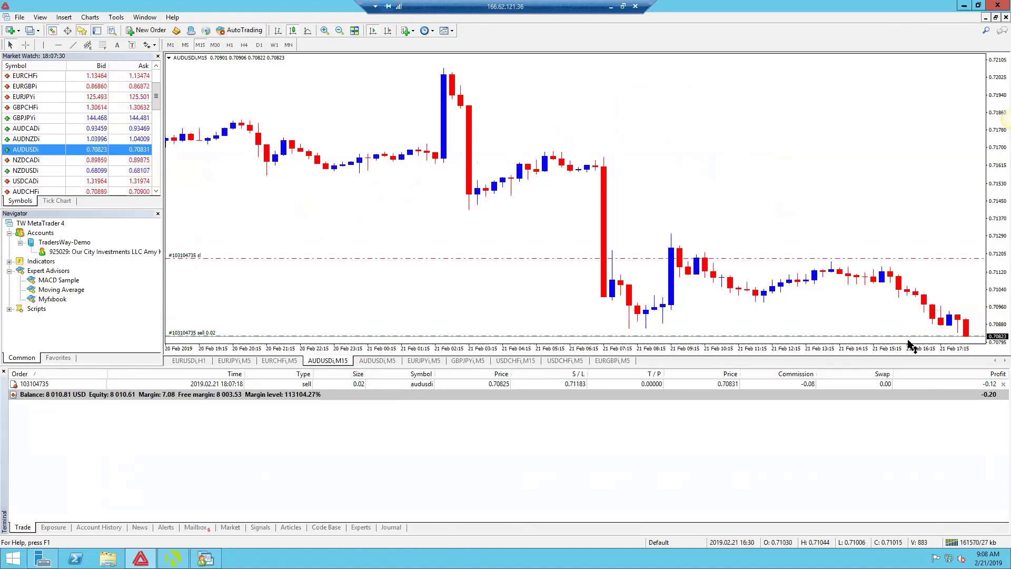
drag(901, 306, 907, 263)
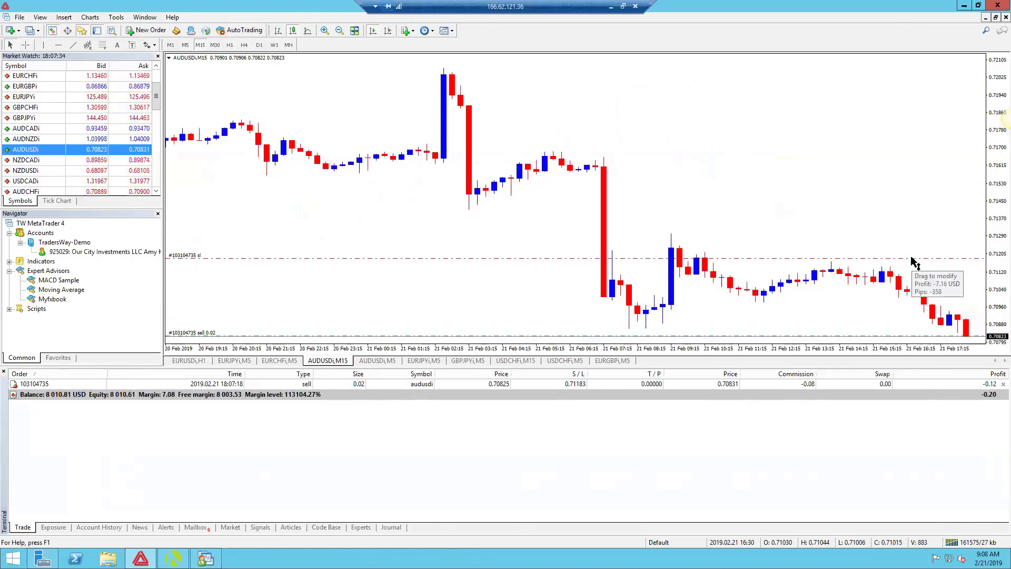
Add a take profit of 0.70496 to the open AUDUSDi sell order on the M15 chart
drag(996, 186, 997, 256)
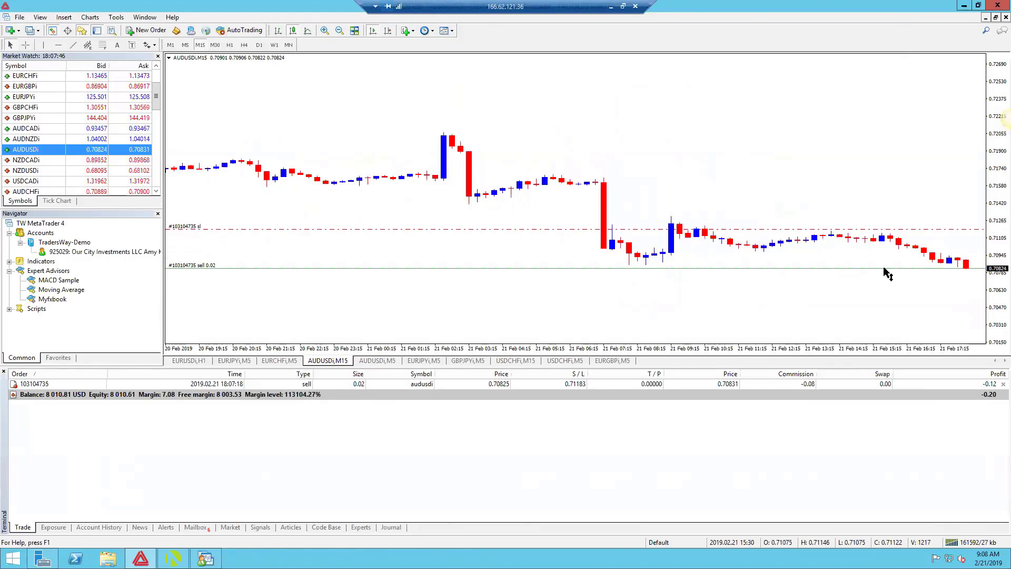
drag(885, 271, 889, 309)
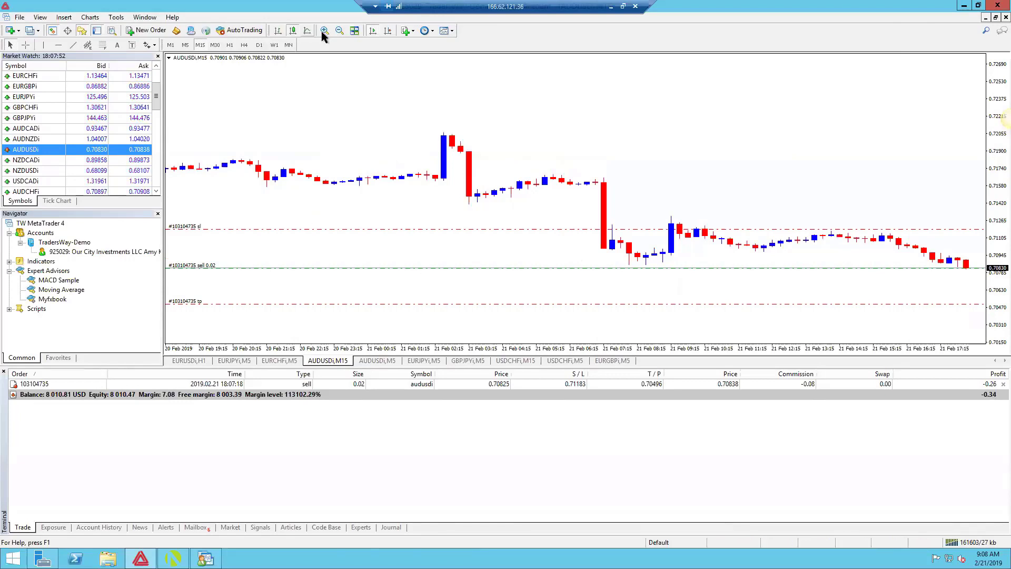
Switch the AUDUSDi chart to the H1 timeframe and adjust the sell order's take profit to 0.70556
click(336, 30)
click(336, 30)
click(335, 33)
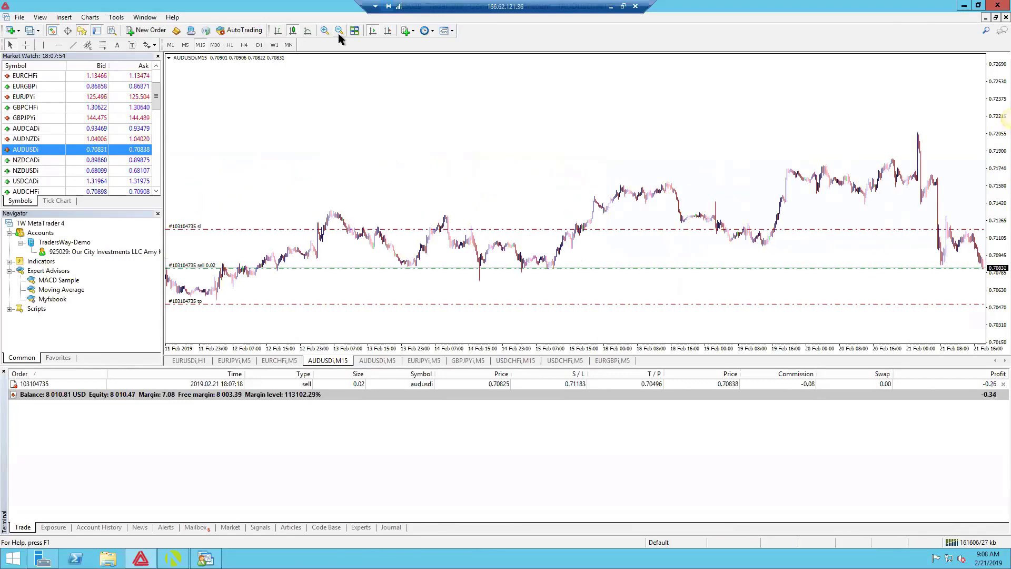
click(338, 32)
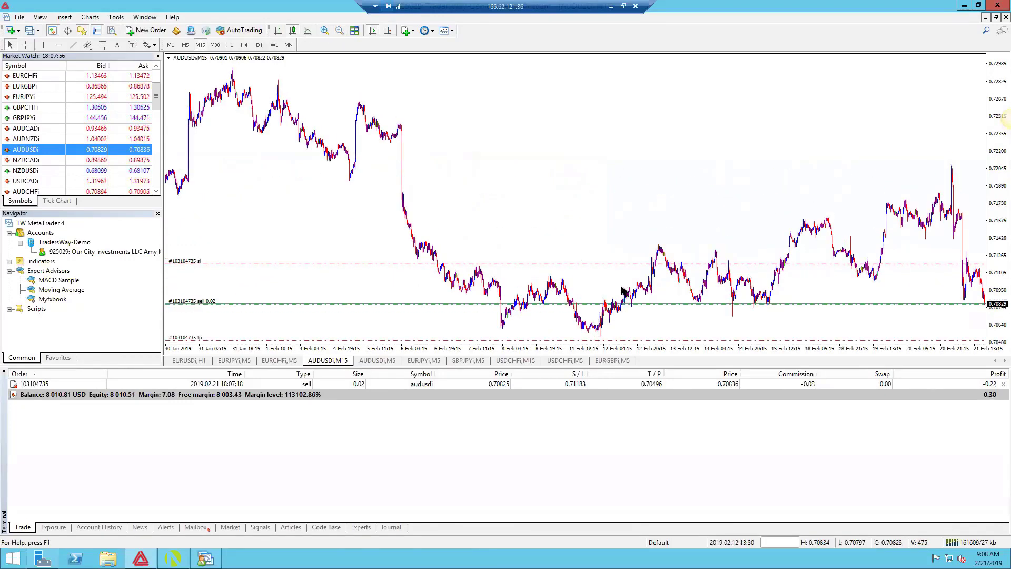
drag(996, 232, 605, 297)
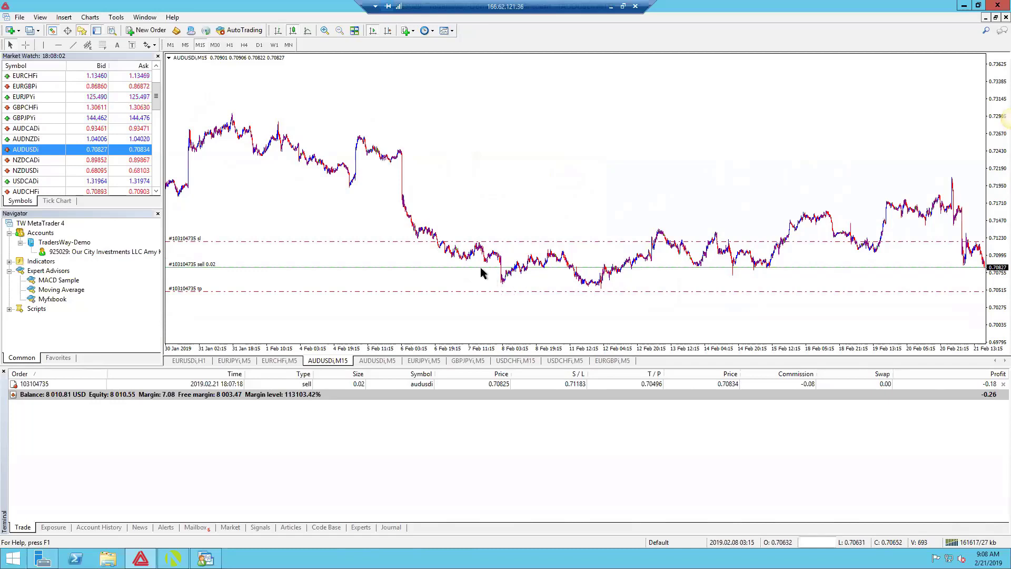
scroll(489, 285, up, 3)
click(337, 31)
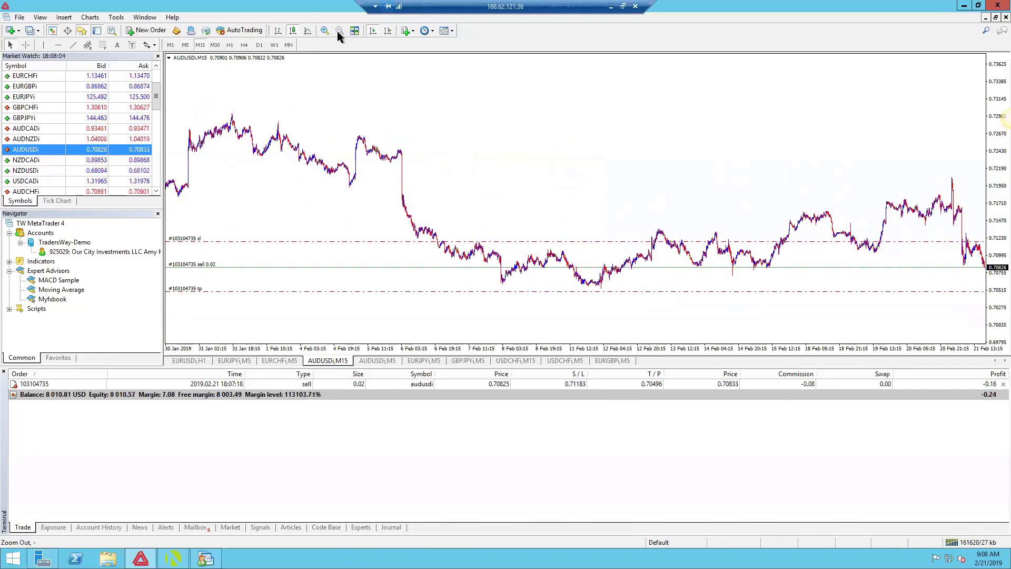
click(229, 45)
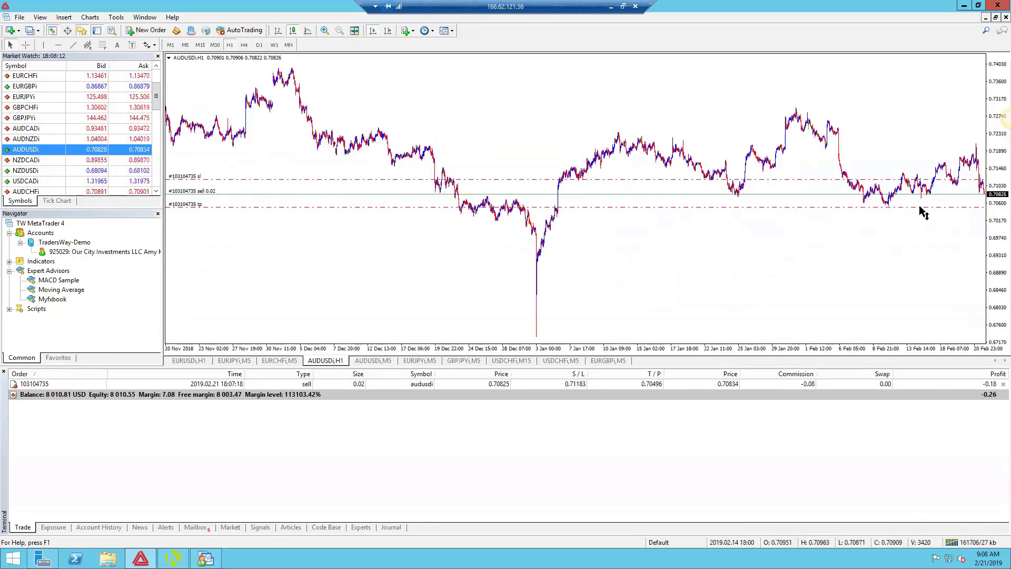
drag(919, 207, 921, 205)
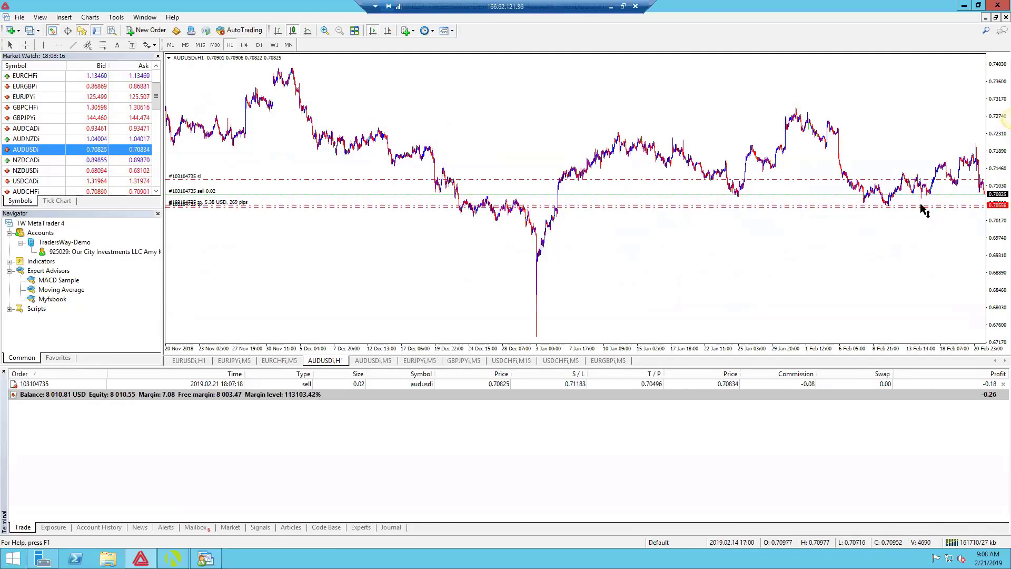
drag(920, 206, 920, 205)
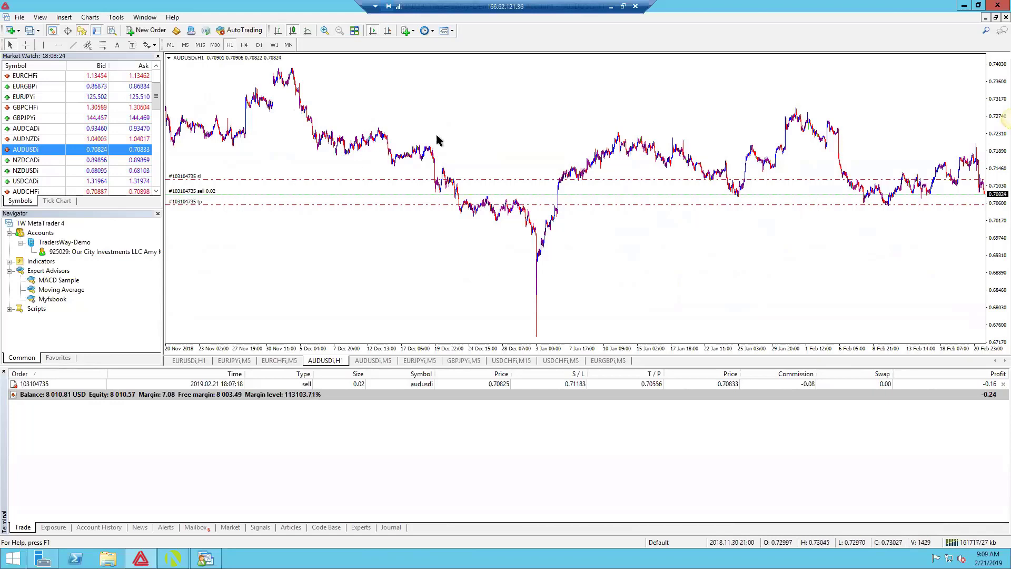
Measure the distance from the sell entry to the take-profit level with the crosshair and turn on chart shift
click(325, 30)
click(323, 30)
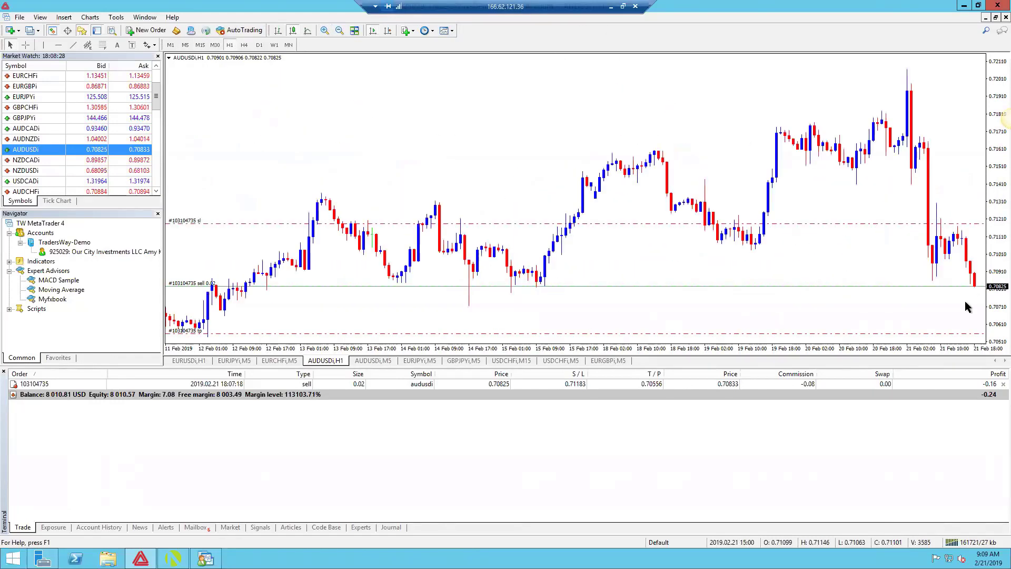
middle_click(895, 287)
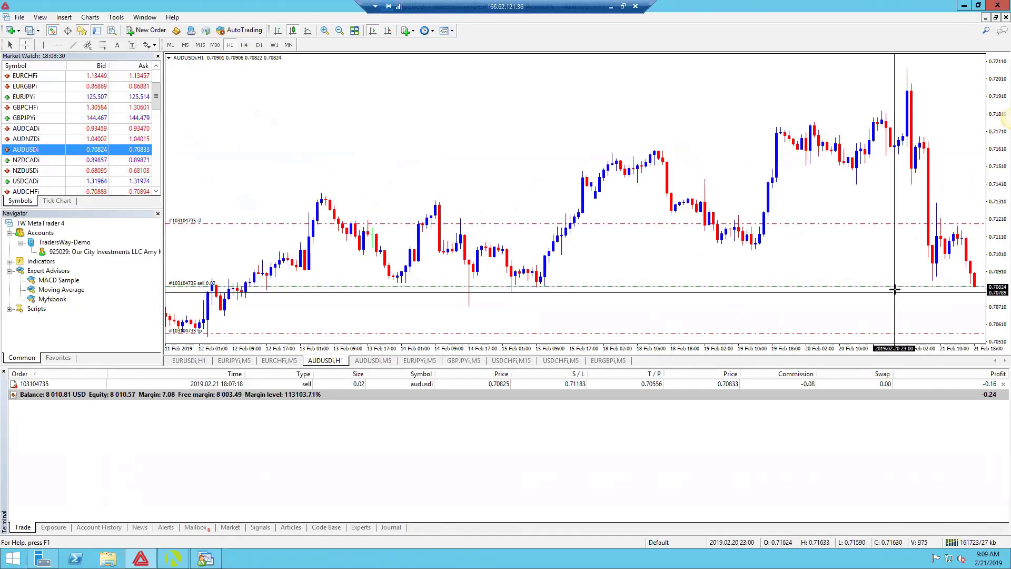
drag(895, 287, 898, 335)
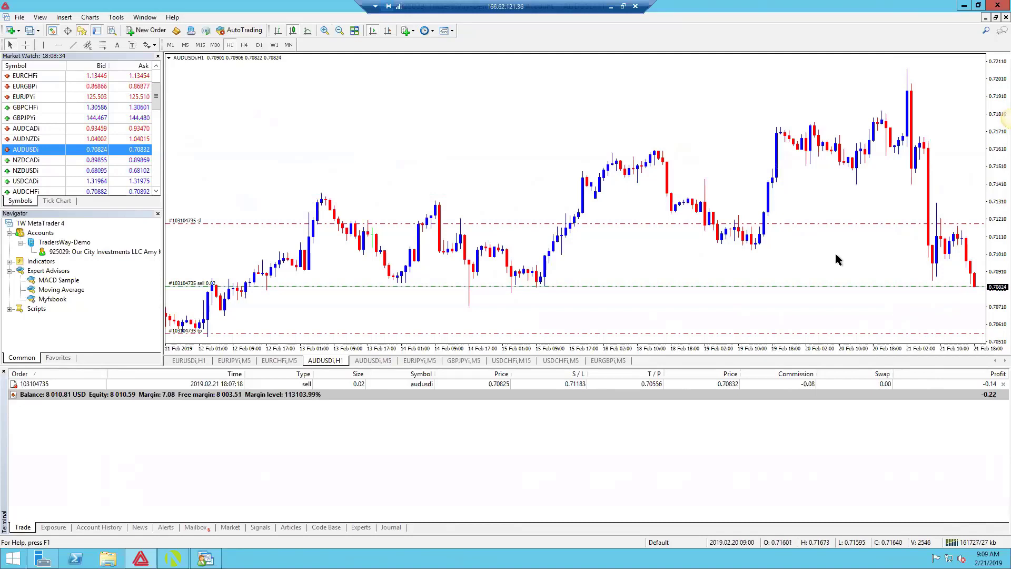
click(385, 30)
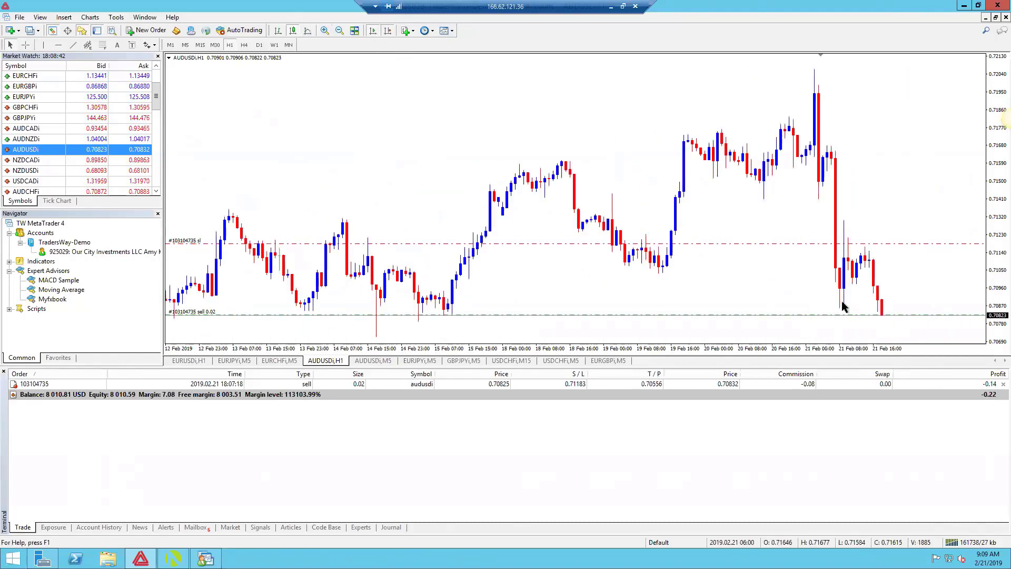
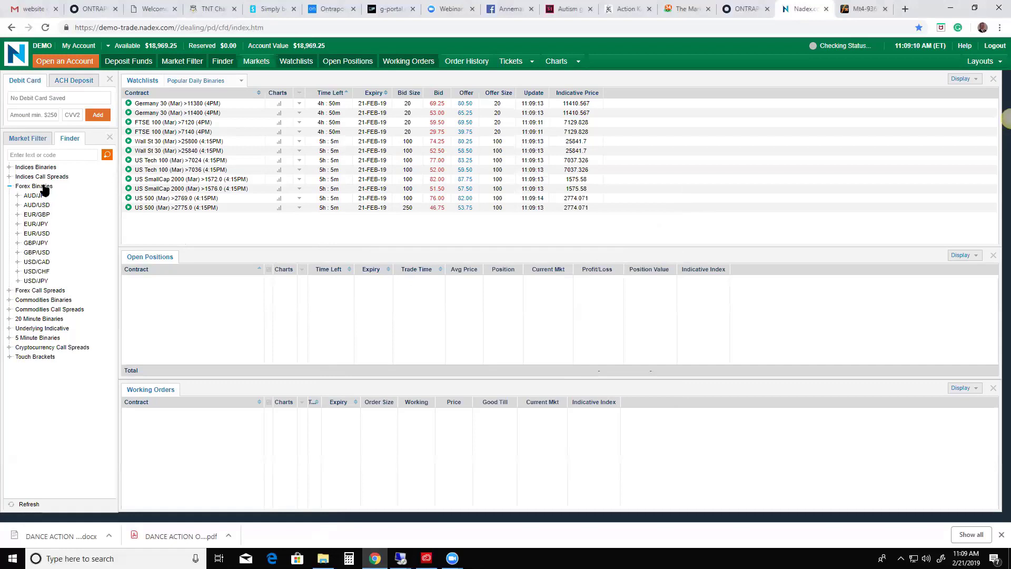
List the 11am-1pm AUD/USD forex binaries in the Nadex demo and compare them with the TNT AUD/USD chart
click(43, 205)
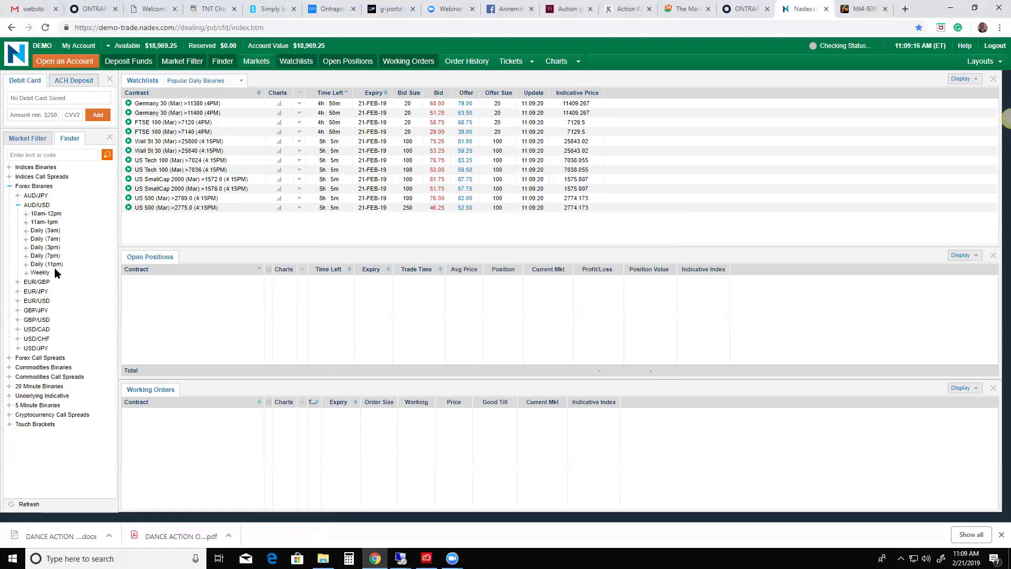
click(47, 227)
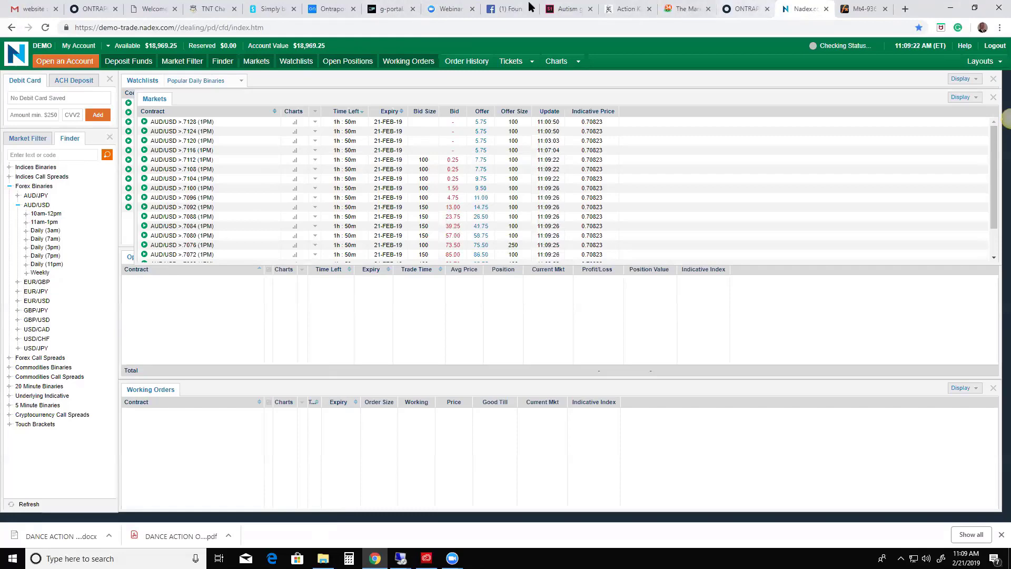
click(210, 10)
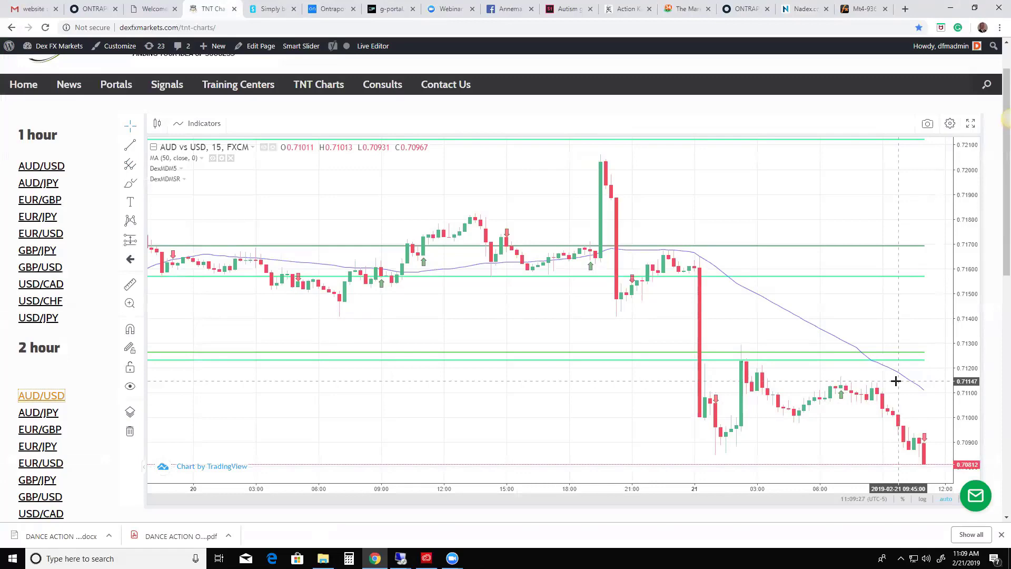
click(621, 10)
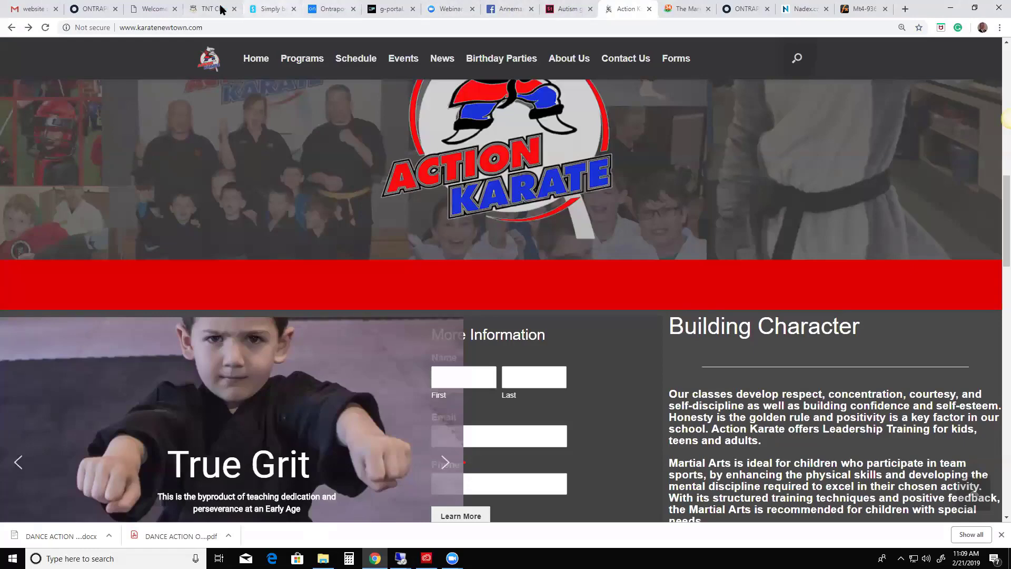
click(216, 10)
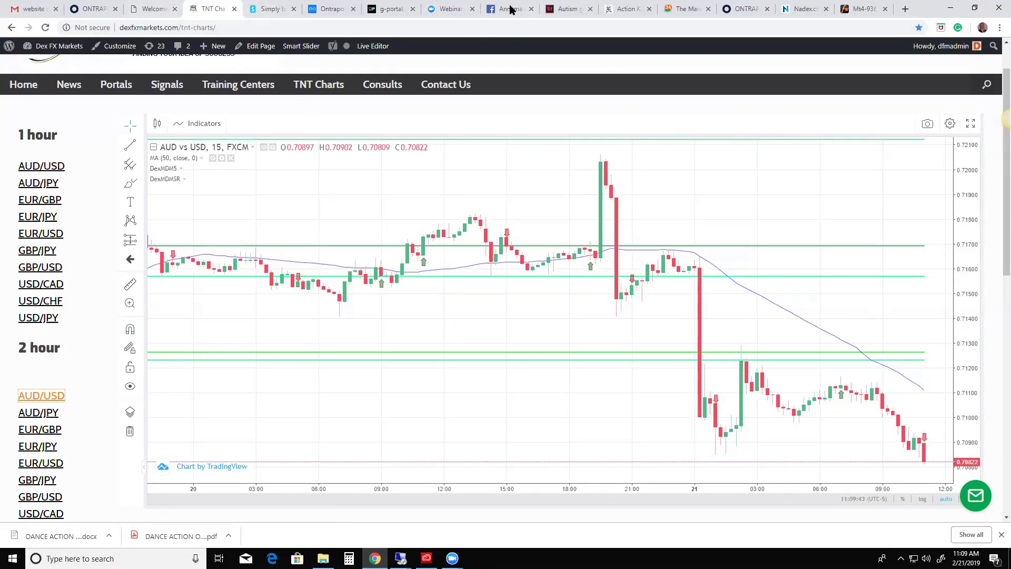
click(801, 9)
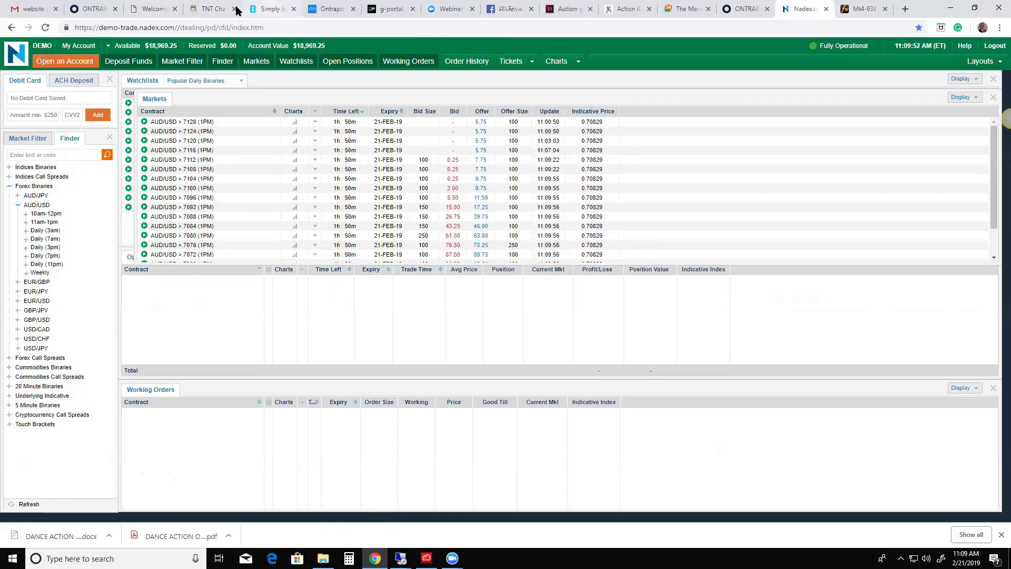
click(209, 9)
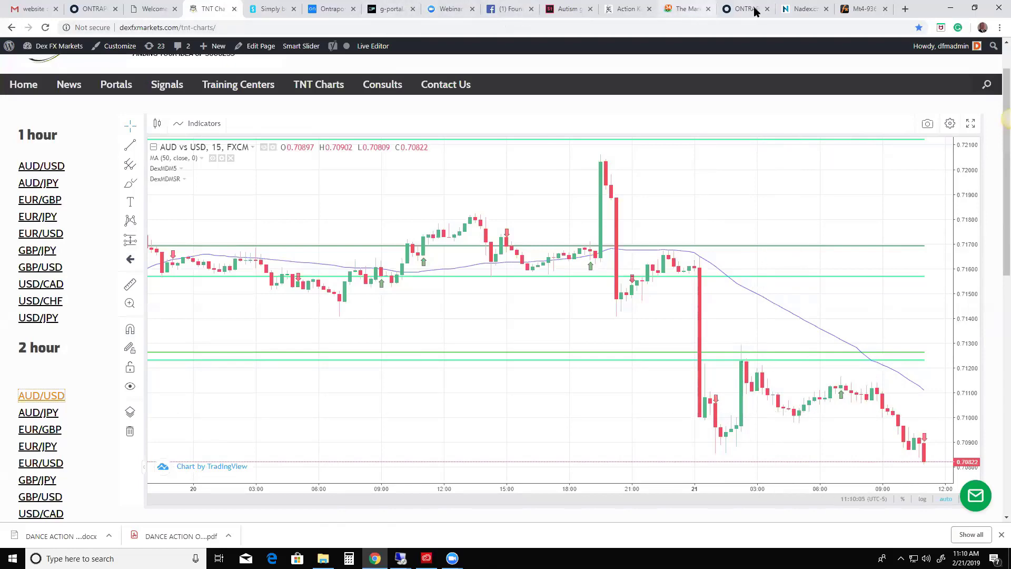
click(795, 15)
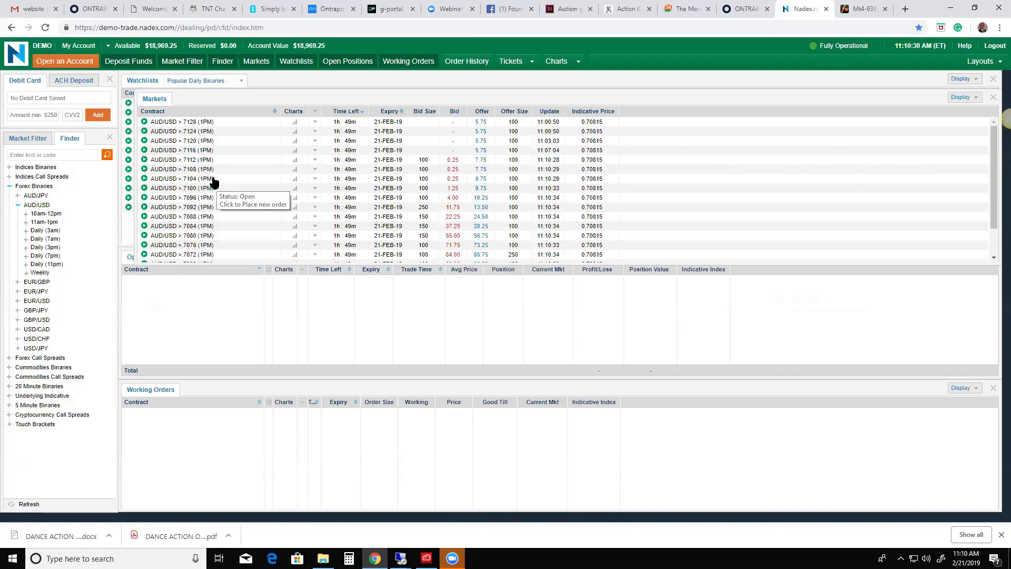
Preview a sell ticket for AUD/USD >.7112 (1PM) at 0.25, close it unplaced, and list the 10am-12pm AUD/USD contracts
click(454, 166)
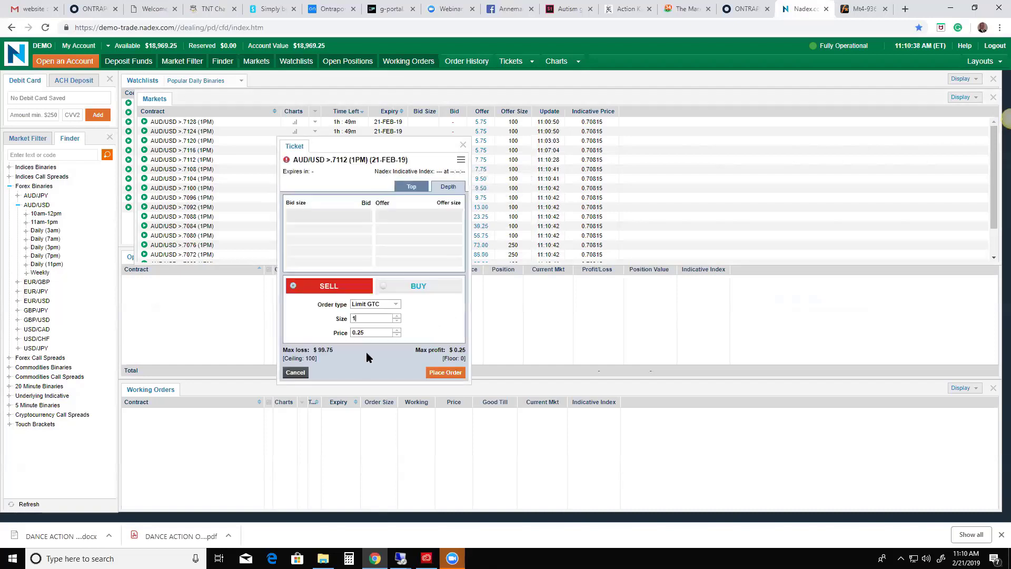
click(463, 145)
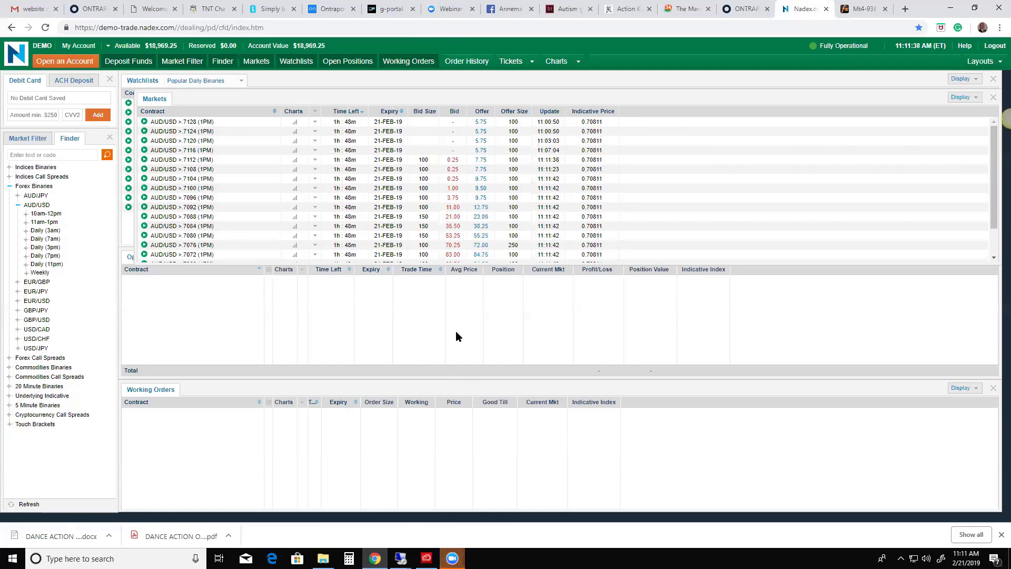
click(48, 214)
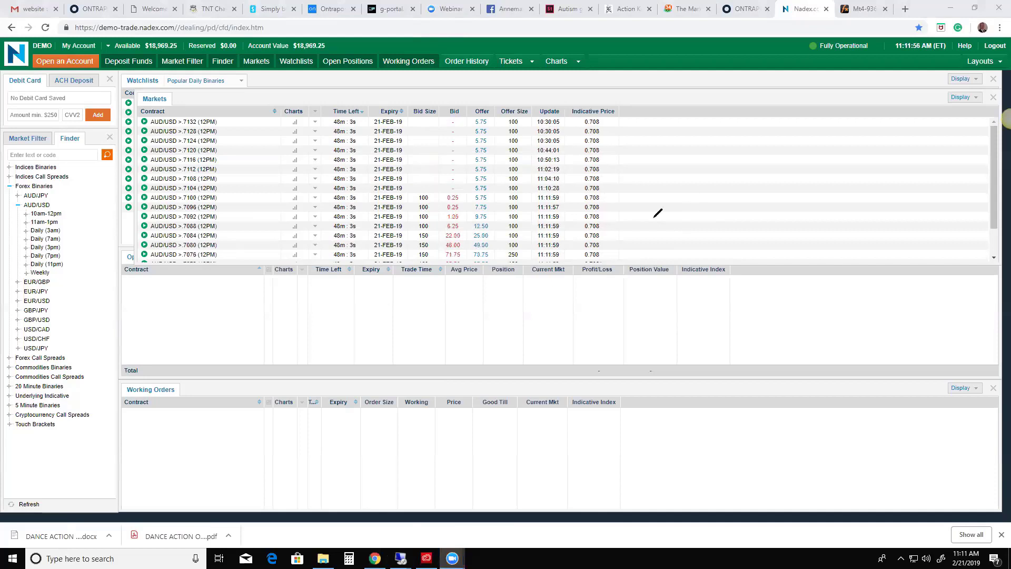
Sketch a zigzag price path with two upright lines and one level line beside the AUD/USD contracts, and erase the annotations
mouse_move(645, 213)
mouse_down()
mouse_move(665, 203)
mouse_move(685, 233)
mouse_up()
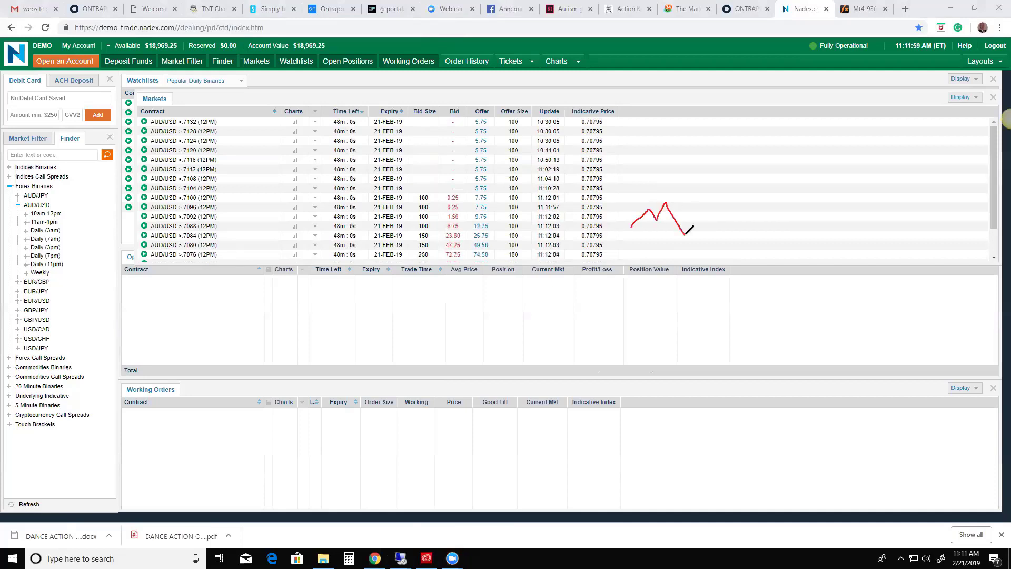
drag(696, 180, 706, 247)
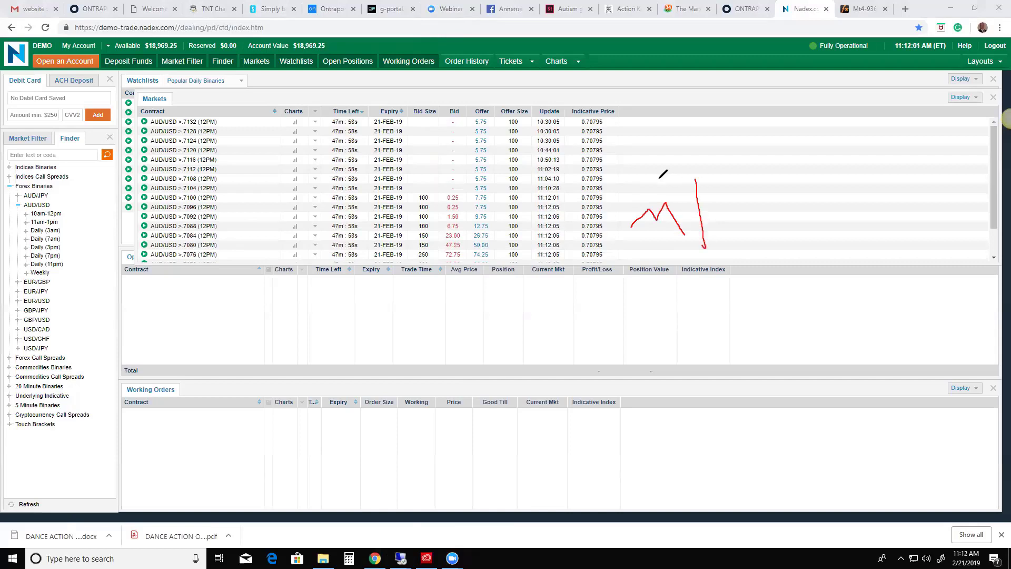
drag(659, 179, 660, 243)
drag(635, 221, 679, 220)
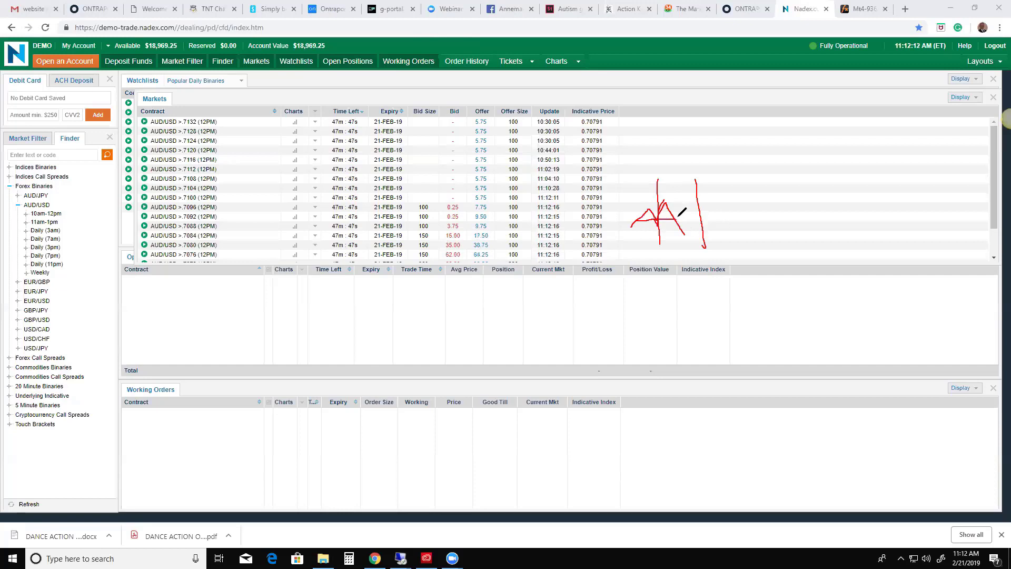
key(ctrl+z)
key(ctrl+z)
key(ctrl+z)
key(ctrl+z)
key(ctrl+z)
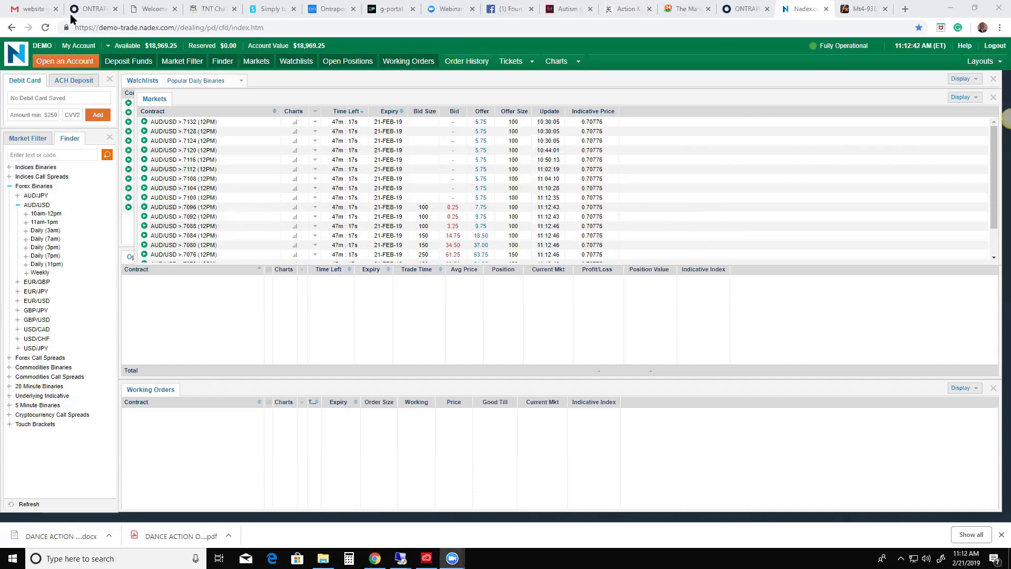
Recheck the AUD/USD chart on the TNT Charts page and look over its 1-hour and 2-hour currency pair lists
click(205, 9)
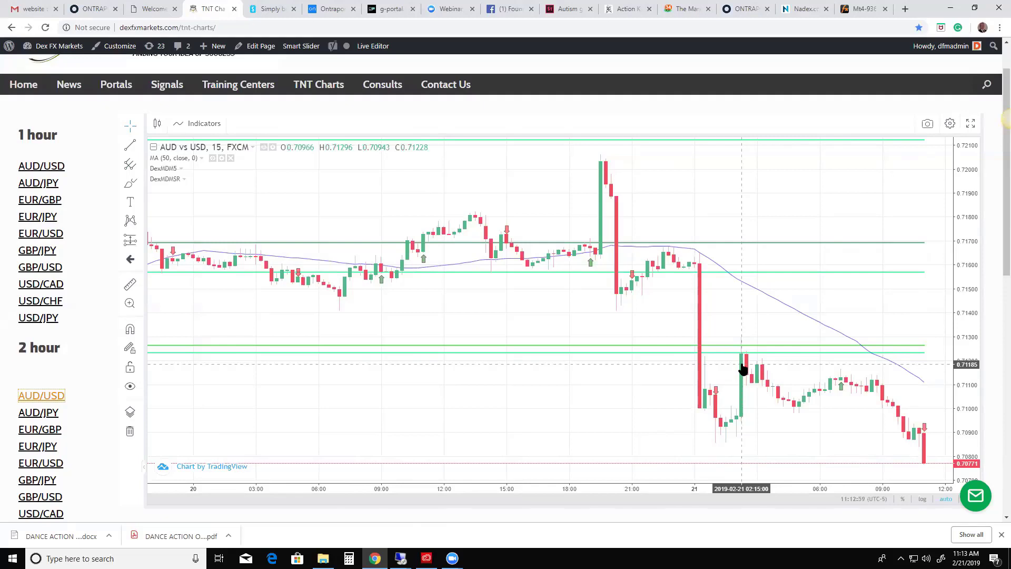
mouse_move(167, 87)
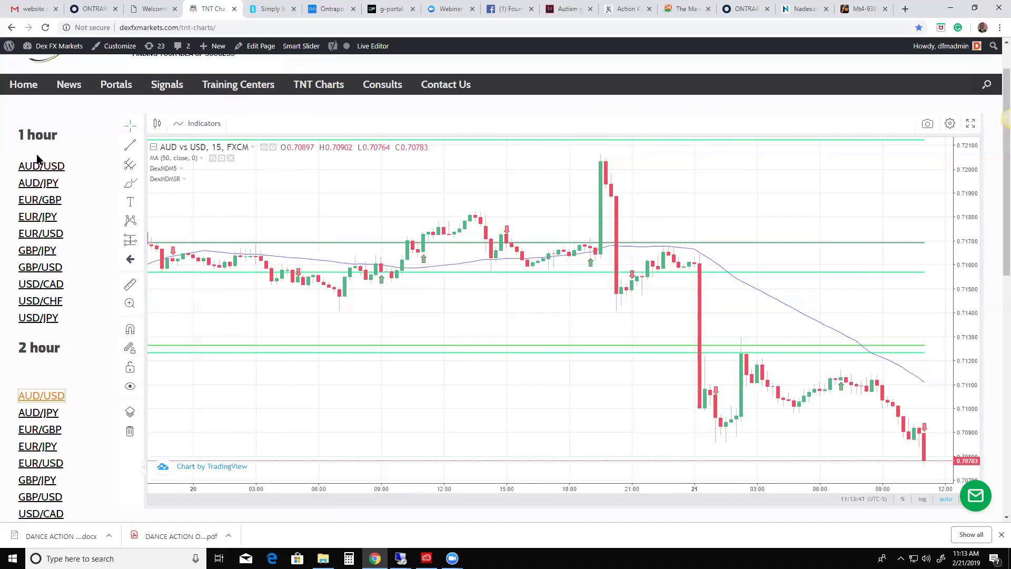
scroll(55, 408, down, 1)
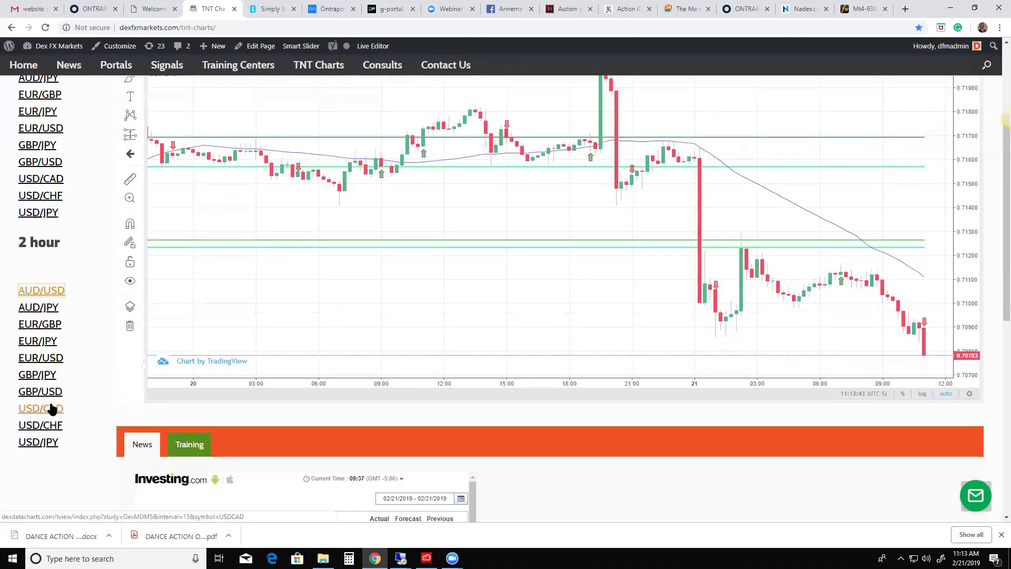
scroll(52, 406, up, 1)
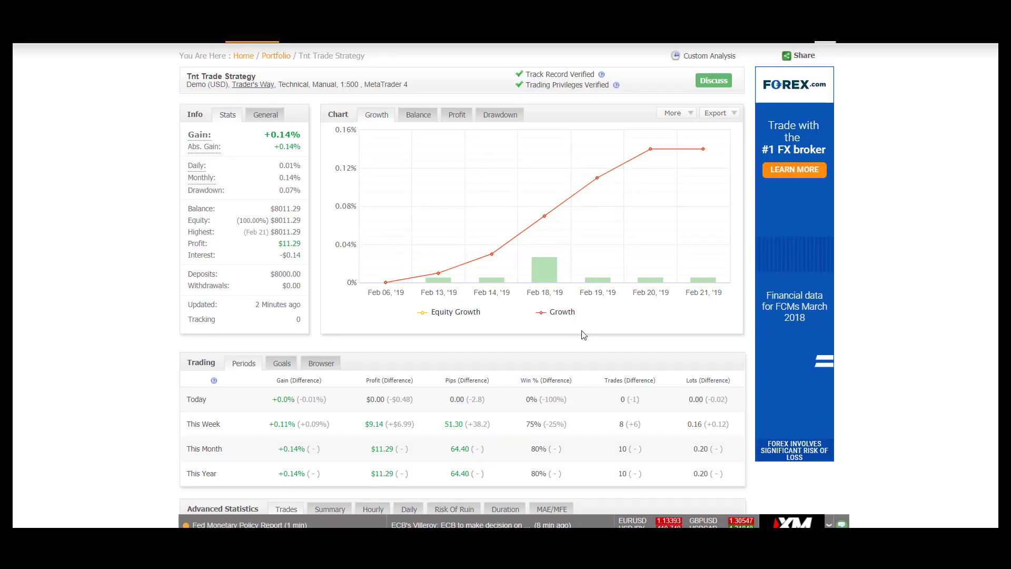
Examine the advanced statistics and closed-trade history of the Tnt Trade Strategy account
scroll(472, 316, down, 7)
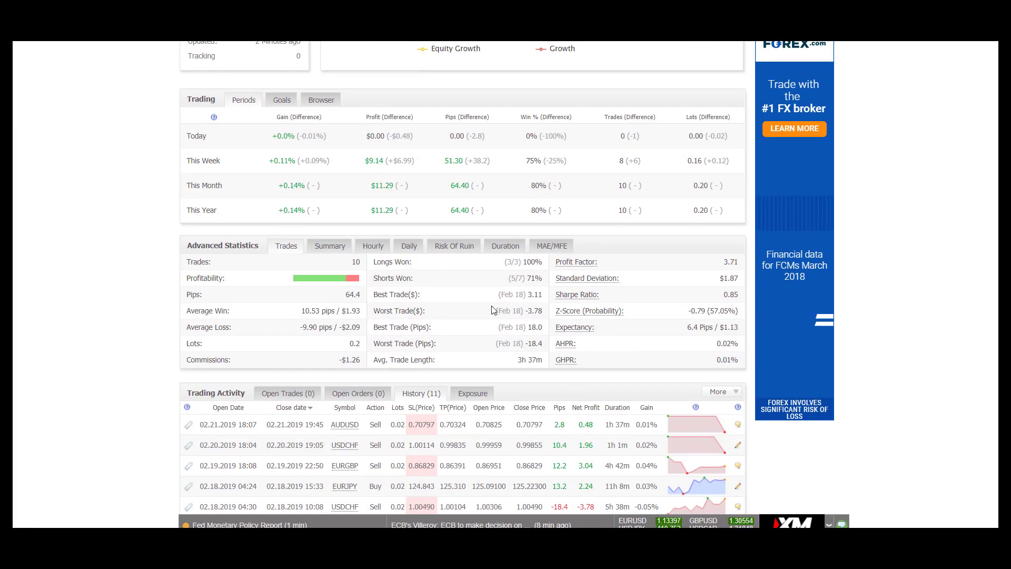
scroll(415, 314, down, 2)
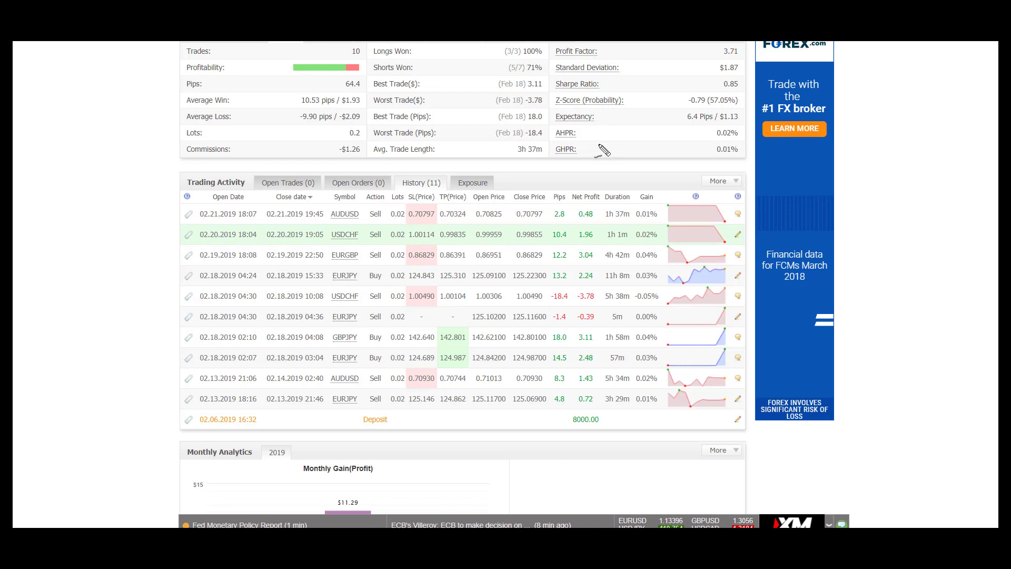
Handwrite "2 hr" above the trade history and sketch a slanted line, a level line and an "SL" label beneath it
drag(596, 124, 609, 147)
mouse_move(626, 110)
mouse_down()
mouse_move(643, 139)
mouse_move(658, 125)
mouse_up()
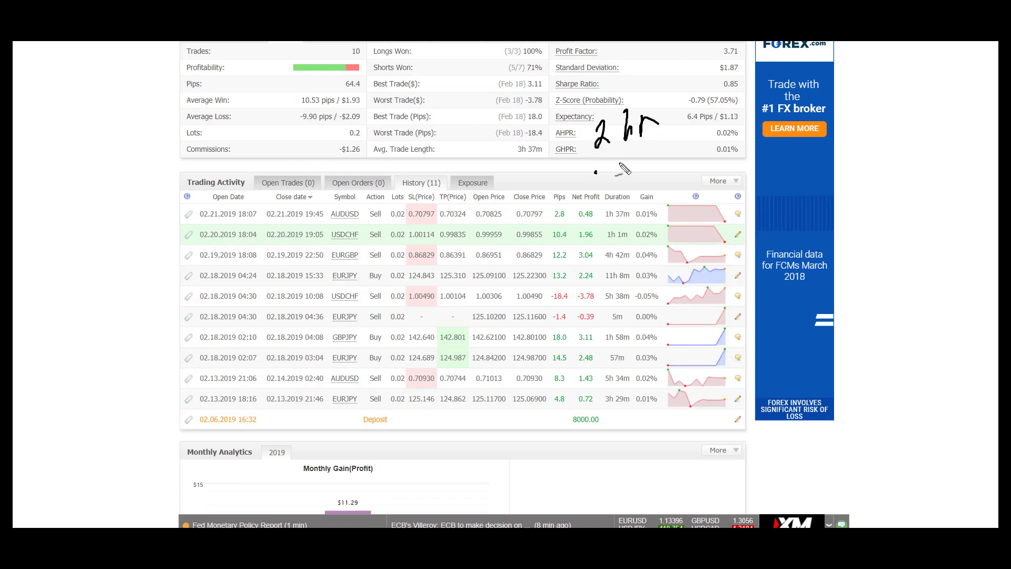
drag(594, 173, 667, 143)
mouse_move(596, 175)
mouse_down()
mouse_move(529, 187)
mouse_move(555, 179)
mouse_move(618, 186)
mouse_up()
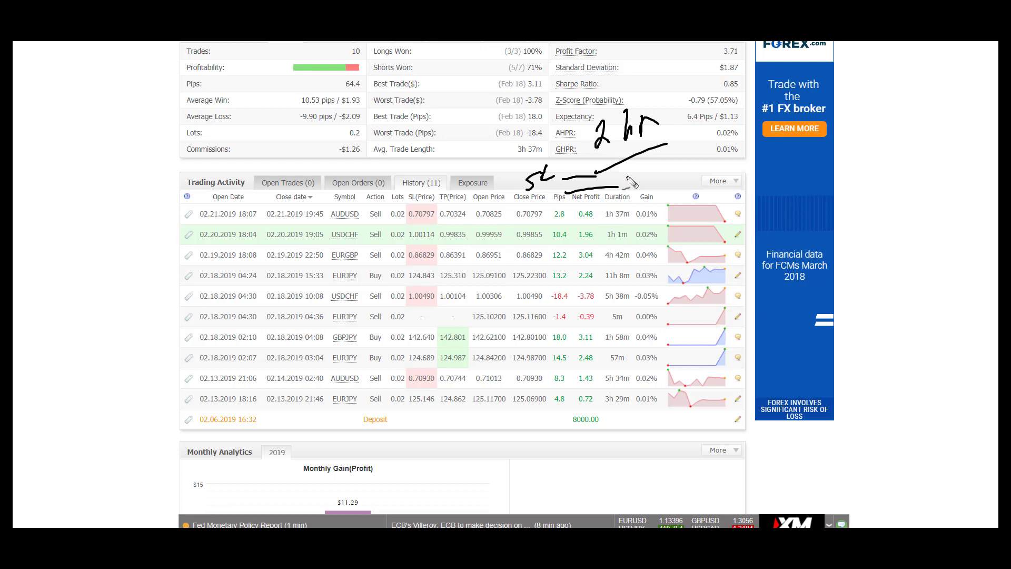
Extend the stop-loss sketch, circle the pips of the 02.21.2019 AUDUSD trade, and clear the annotations
drag(626, 174, 590, 223)
mouse_move(585, 188)
mouse_down()
mouse_move(598, 197)
mouse_move(561, 202)
mouse_up()
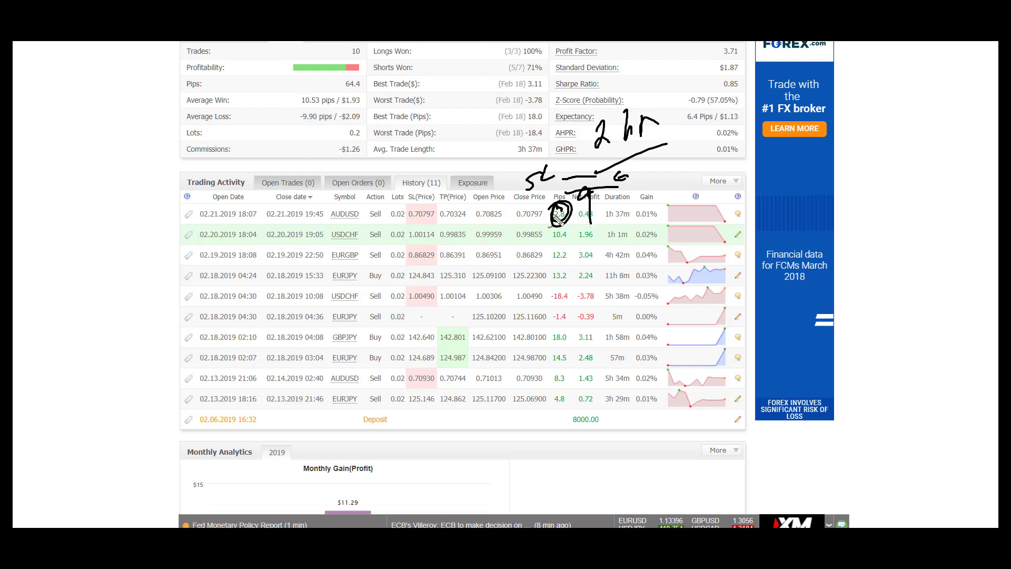
drag(571, 274, 577, 271)
key(Escape)
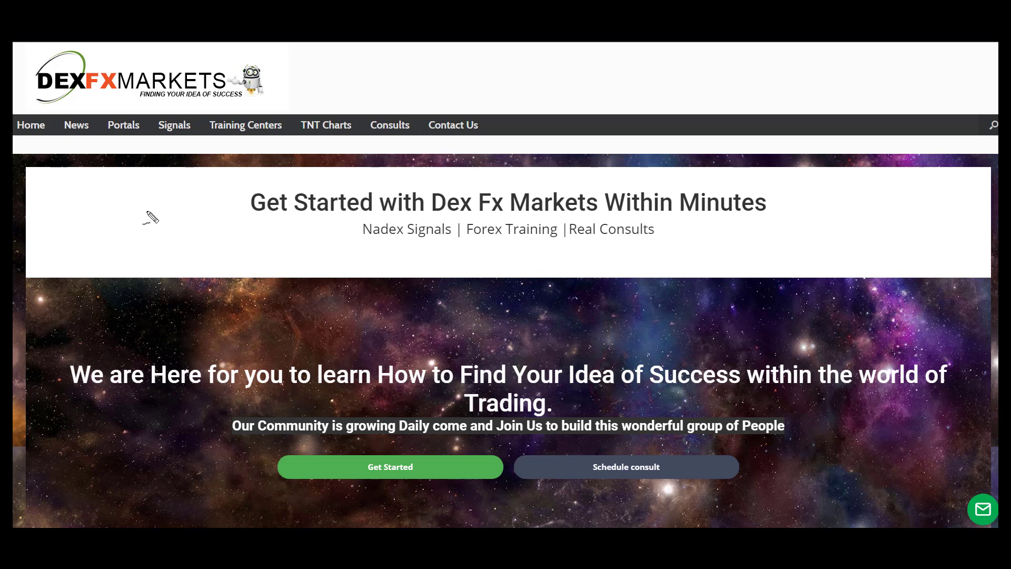
Handwrite an underlined "TNT 50" with "$50 First" below it beside the Get Started with Dex Fx Markets heading
mouse_move(150, 199)
mouse_down()
mouse_move(147, 226)
mouse_move(160, 197)
mouse_up()
mouse_move(162, 226)
mouse_down()
mouse_move(166, 206)
mouse_move(197, 188)
mouse_move(197, 209)
mouse_move(217, 190)
mouse_up()
drag(138, 242, 215, 213)
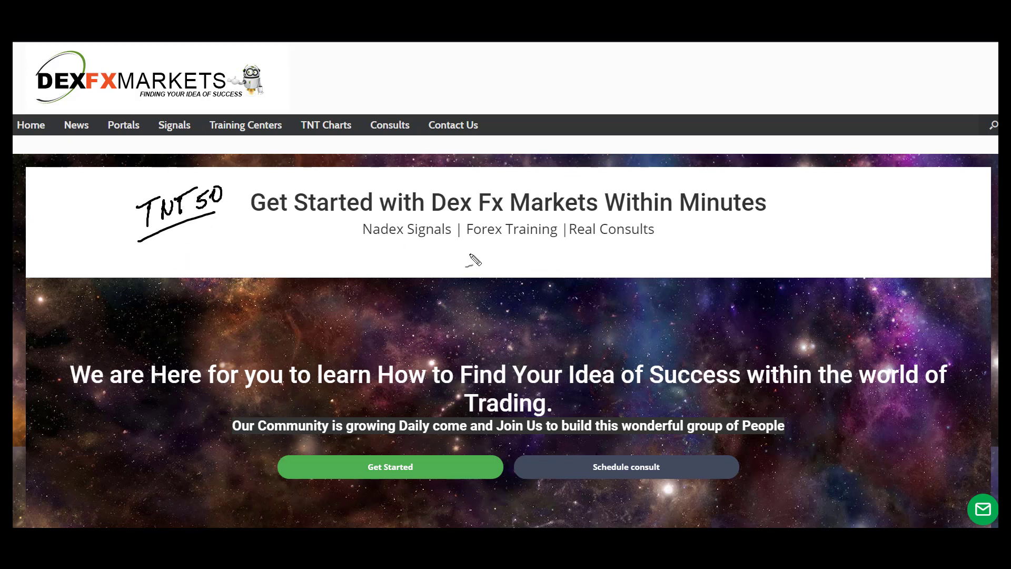
drag(146, 265, 174, 244)
drag(162, 252, 174, 250)
mouse_move(177, 241)
mouse_down()
mouse_move(198, 235)
mouse_move(207, 268)
mouse_move(217, 248)
mouse_up()
mouse_move(223, 249)
mouse_down()
mouse_move(221, 263)
mouse_move(237, 259)
mouse_move(218, 240)
mouse_up()
drag(230, 242, 243, 238)
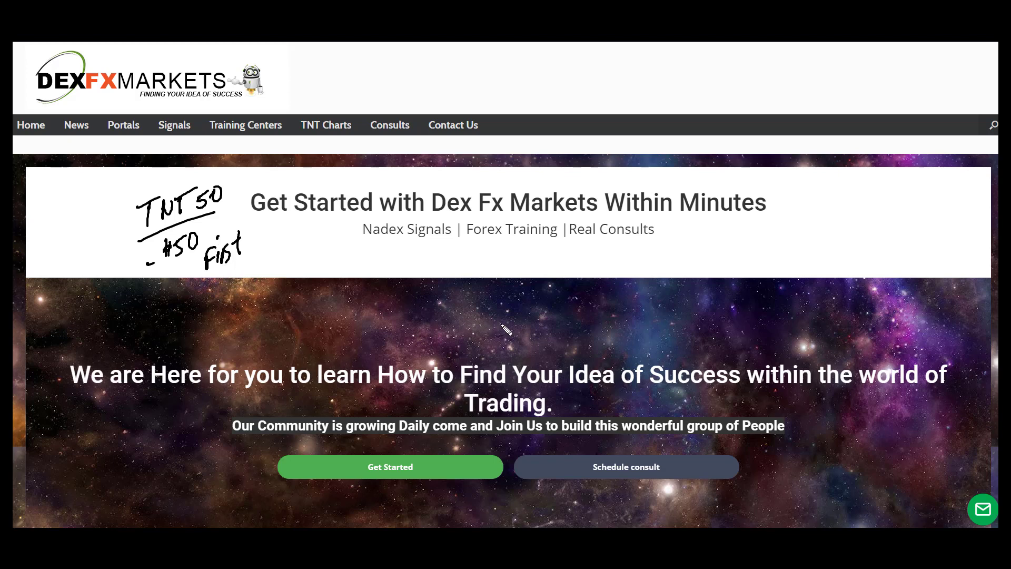
Undo the handwritten promo note stroke by stroke, from "First" back through the underline and "50"
key(ctrl+z)
key(ctrl+z)
key(ctrl+z)
key(ctrl+z)
key(ctrl+z)
key(ctrl+z)
key(ctrl+z)
key(ctrl+z)
key(ctrl+z)
key(ctrl+z)
key(ctrl+z)
key(ctrl+z)
key(ctrl+z)
key(ctrl+z)
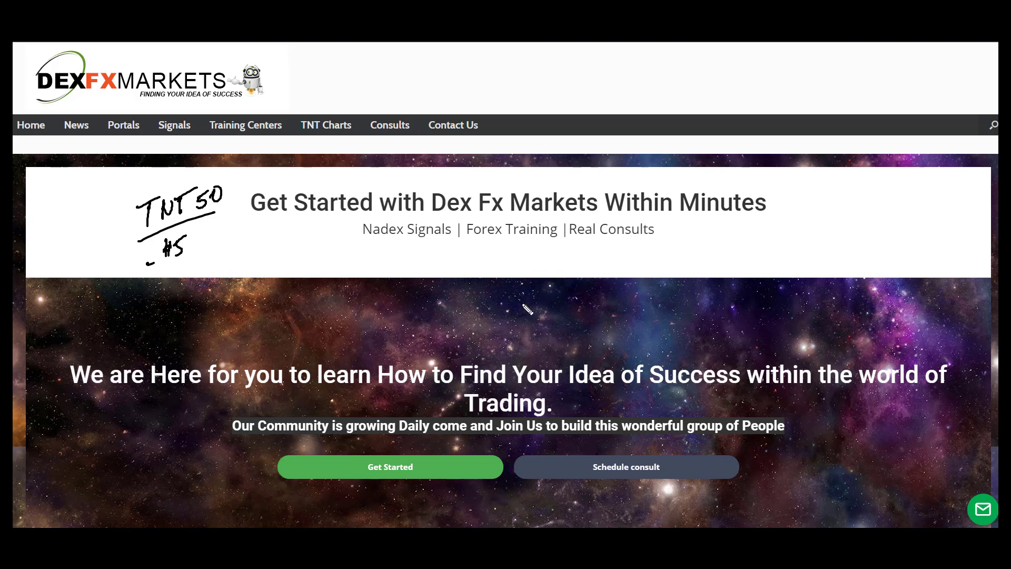
key(ctrl+z)
key(ctrl+z)
key(ctrl+z)
key(ctrl+z)
key(ctrl+z)
key(ctrl+z)
key(ctrl+z)
key(ctrl+z)
key(ctrl+z)
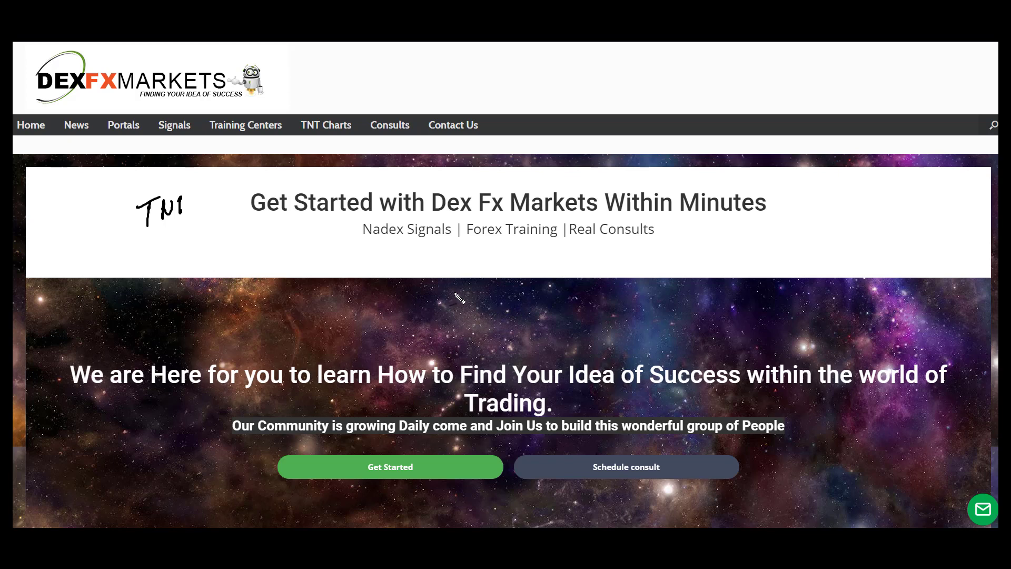